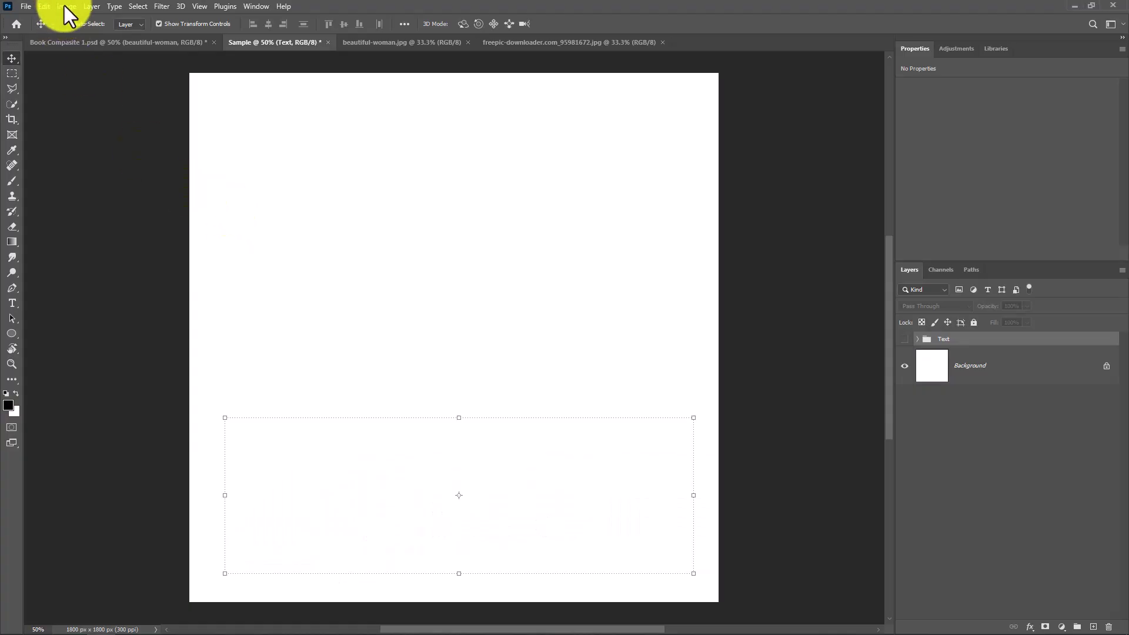
# Step: Check the Sample document's pixel dimensions and resolution in Image Size without changing them
pyautogui.click(66, 7)
pyautogui.click(84, 93)
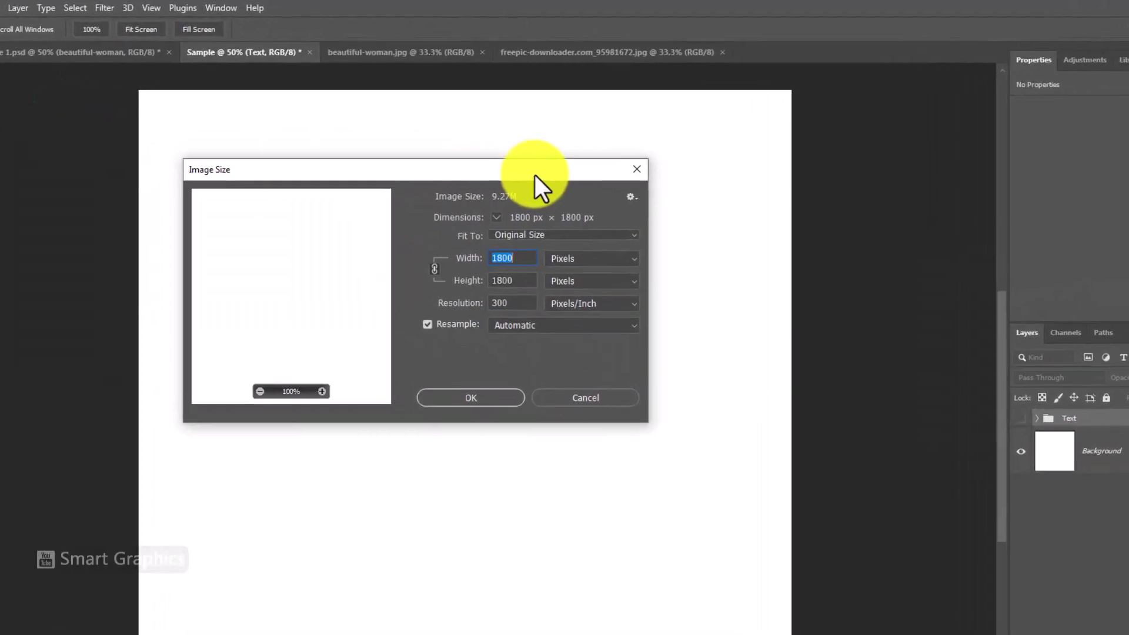
pyautogui.click(511, 281)
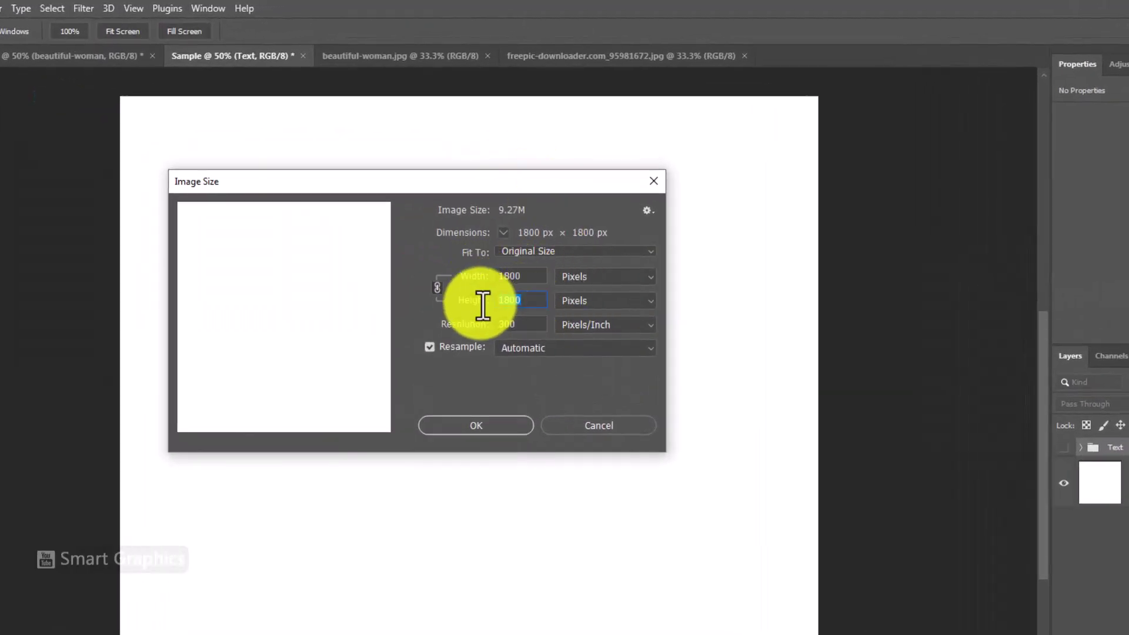
pyautogui.click(520, 324)
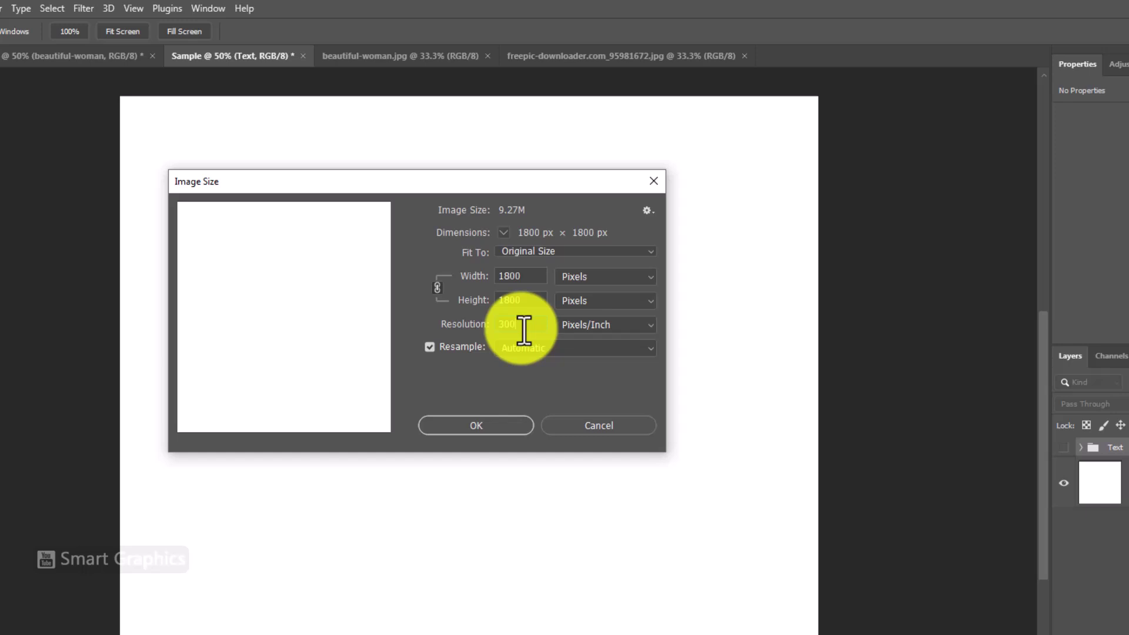
pyautogui.click(566, 426)
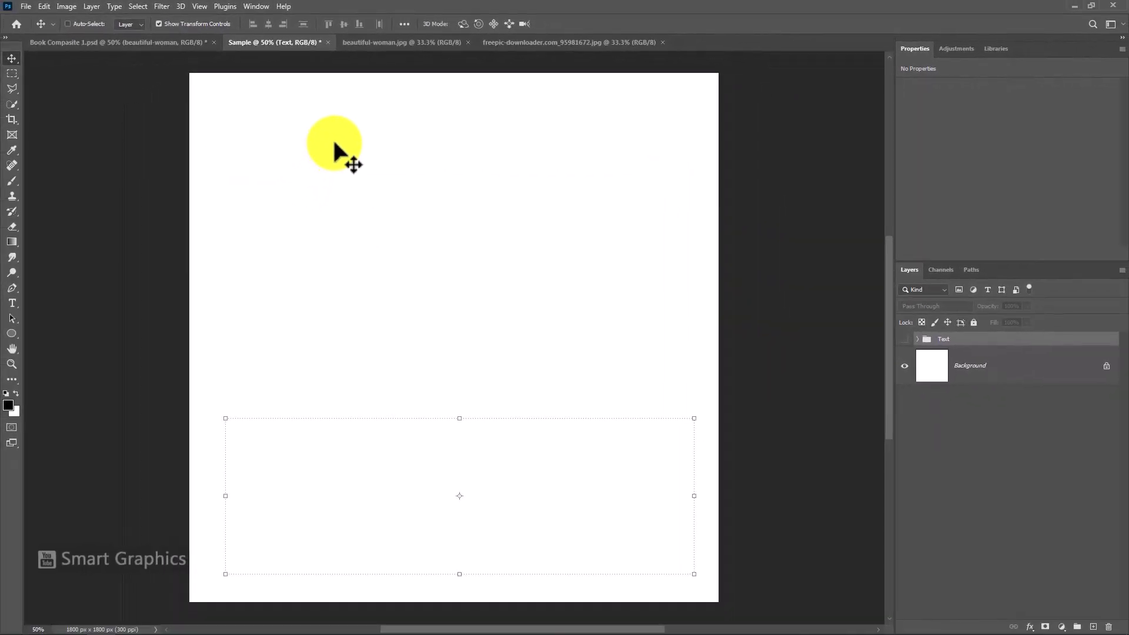
# Step: In beautiful-woman.jpg, select the woman with Select Subject and mask out the white background
pyautogui.click(402, 44)
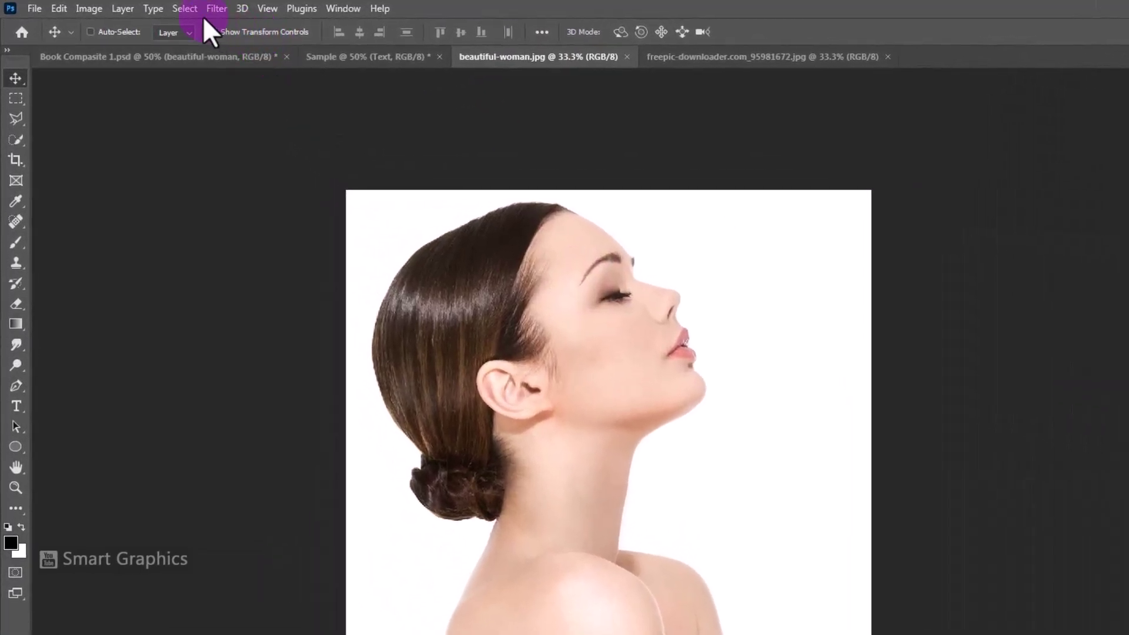
pyautogui.click(152, 7)
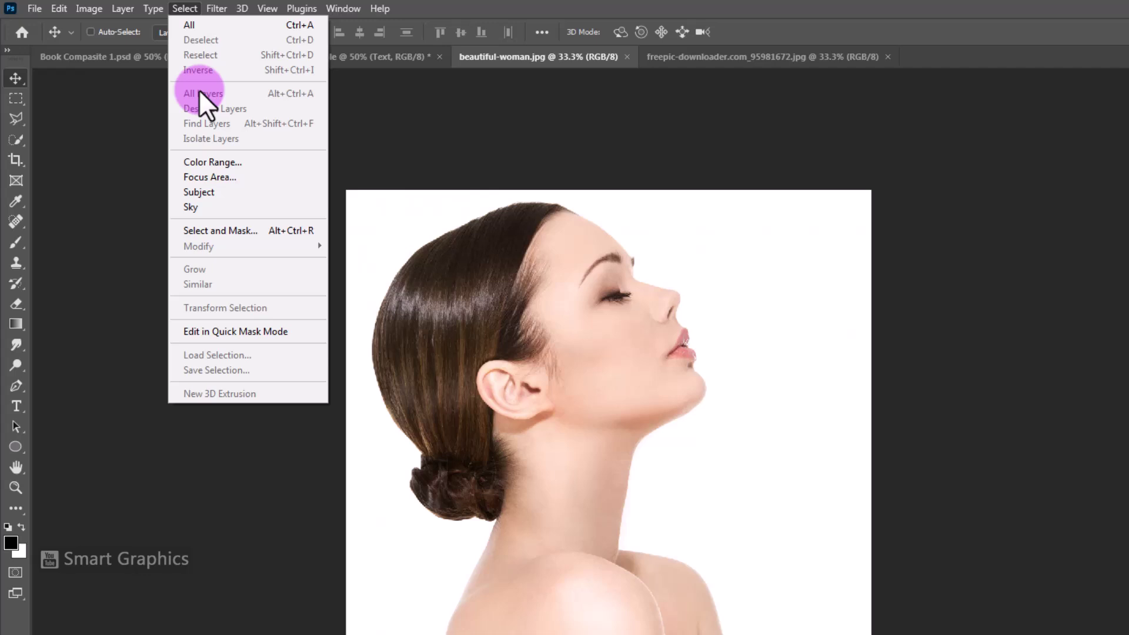
pyautogui.click(213, 188)
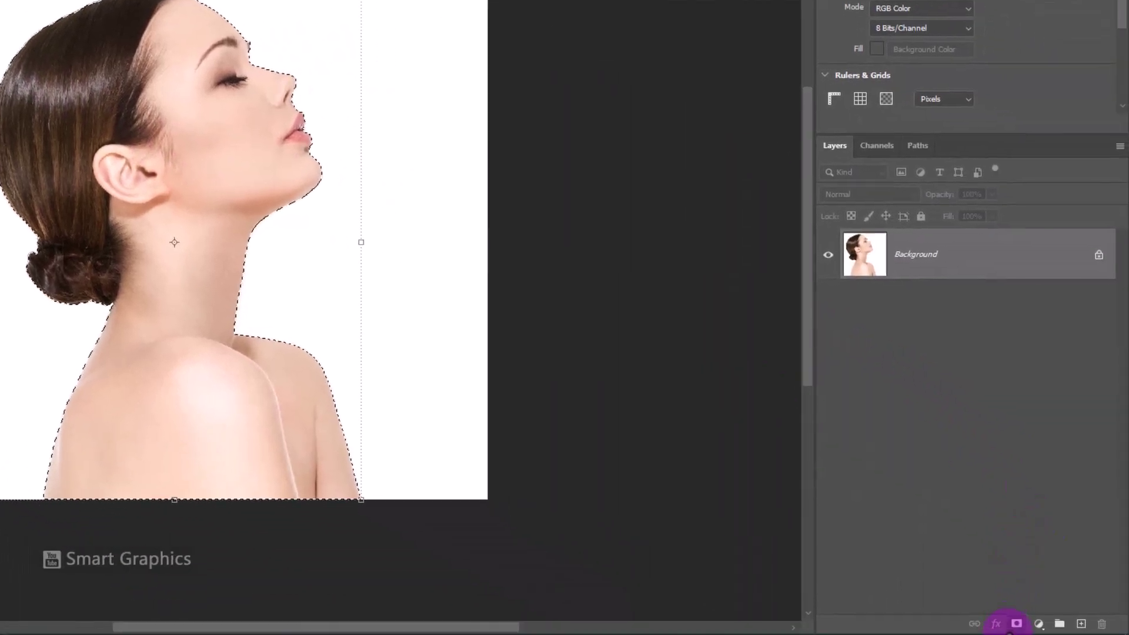
pyautogui.click(1016, 623)
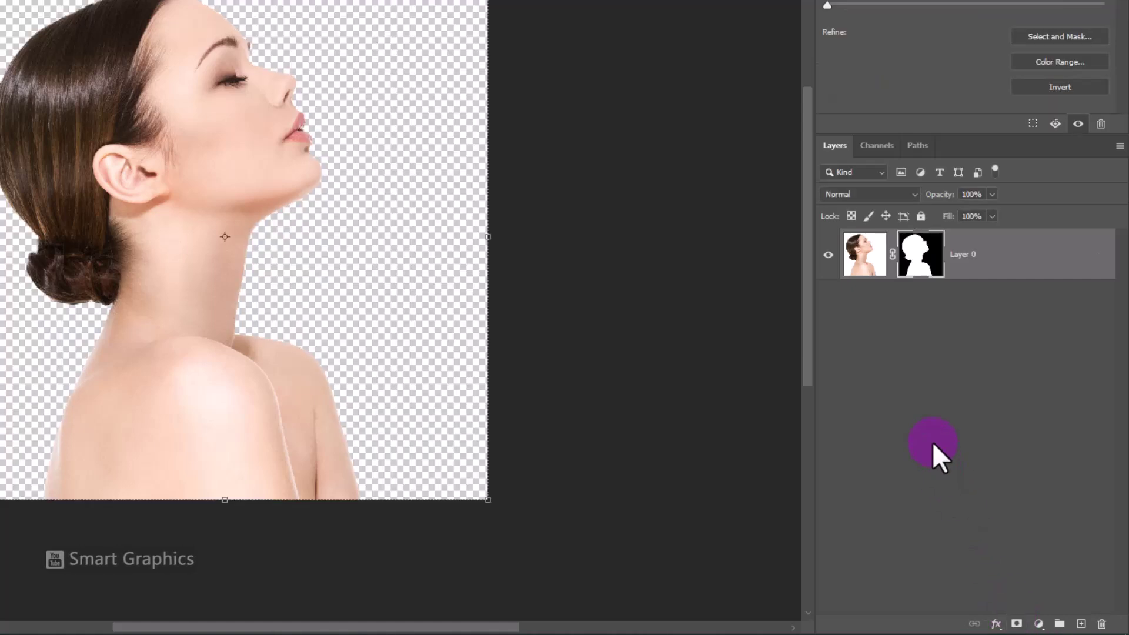
# Step: Add a Black & White adjustment layer above the masked woman layer
pyautogui.click(977, 272)
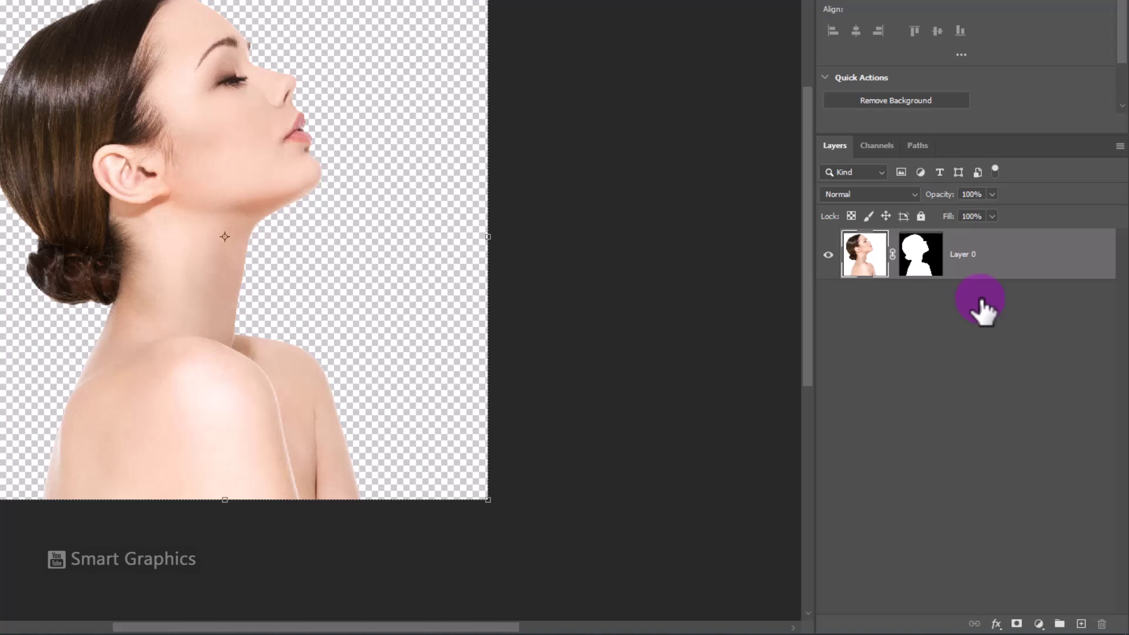
pyautogui.click(1039, 624)
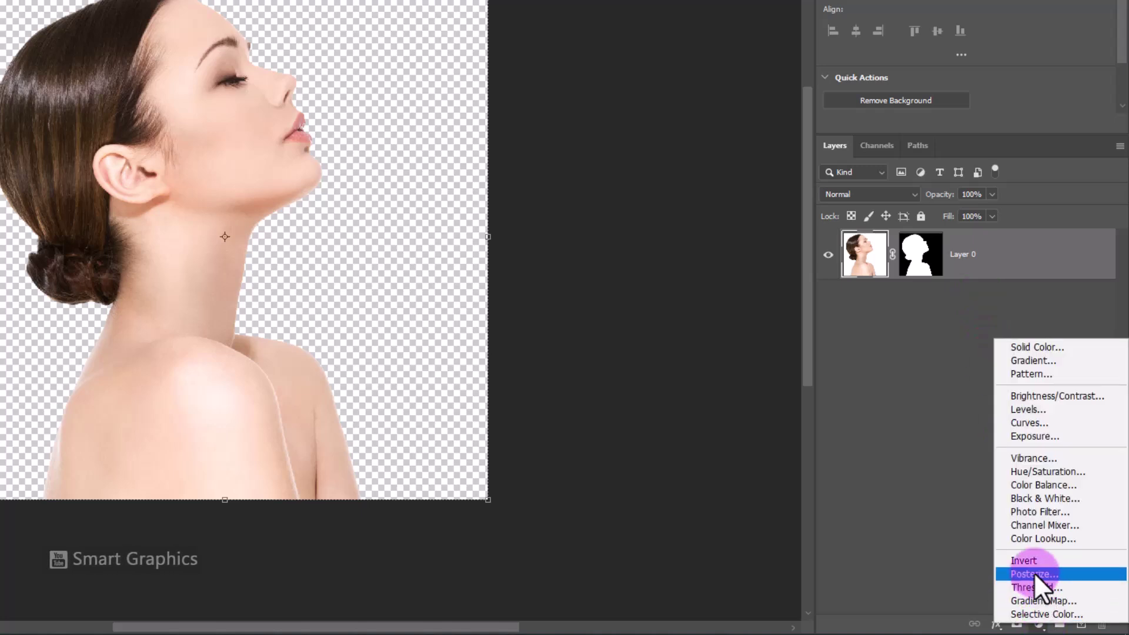
pyautogui.click(1028, 498)
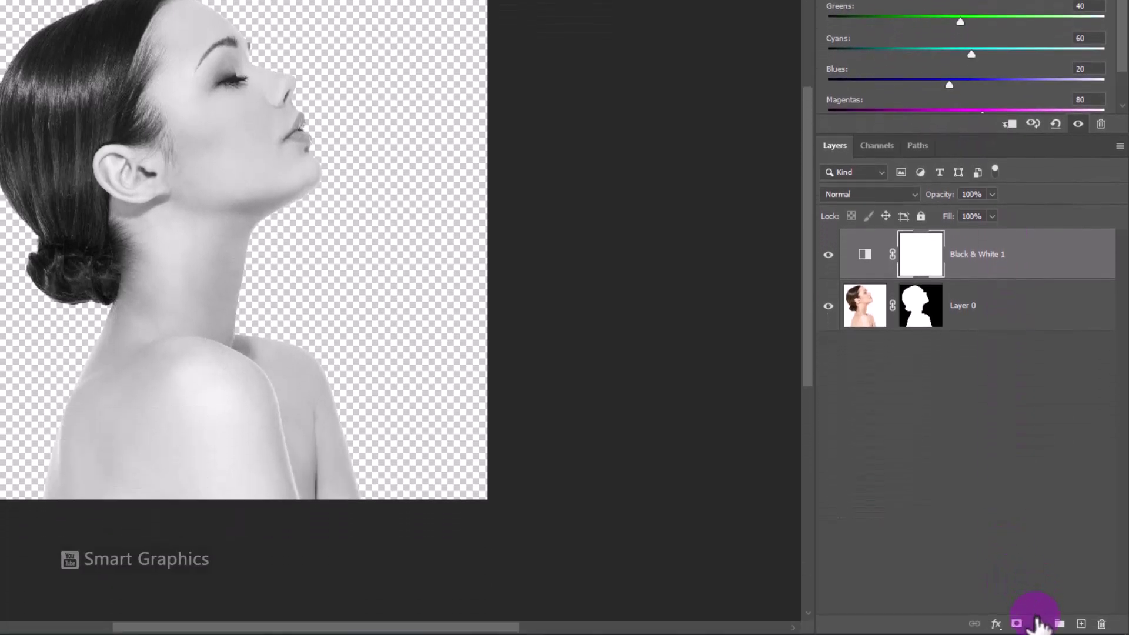
# Step: Add an Exposure adjustment layer with exposure 0.00, offset -0.0227 and gamma correction 1.11
pyautogui.click(1038, 634)
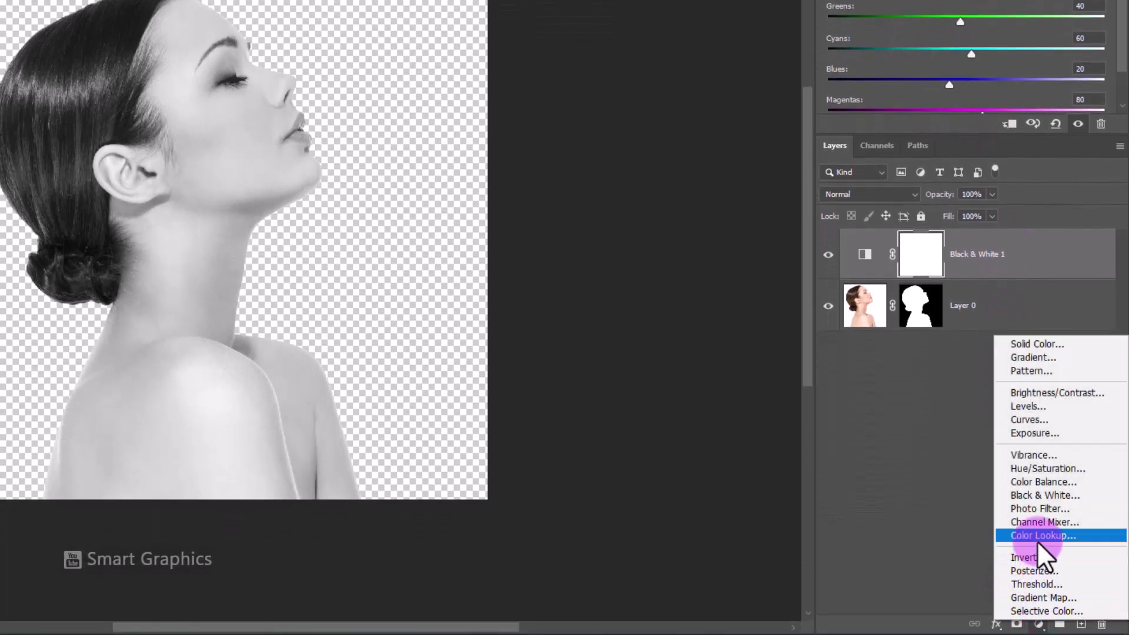
pyautogui.click(1029, 433)
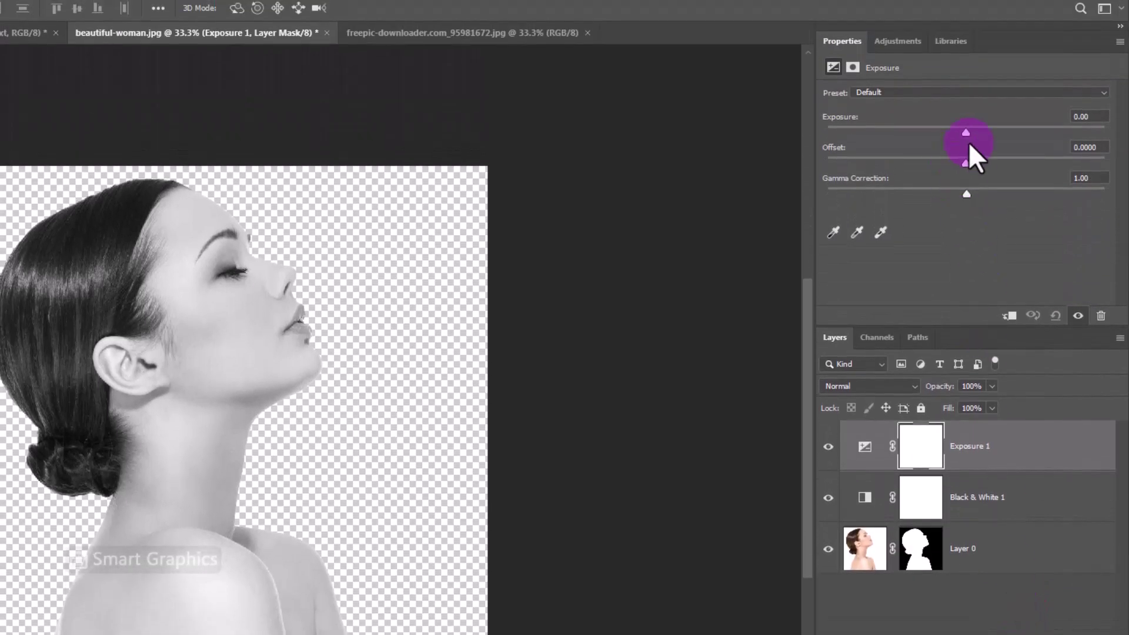
pyautogui.moveTo(965, 131); pyautogui.dragTo(956, 192)
pyautogui.moveTo(962, 129); pyautogui.dragTo(965, 129)
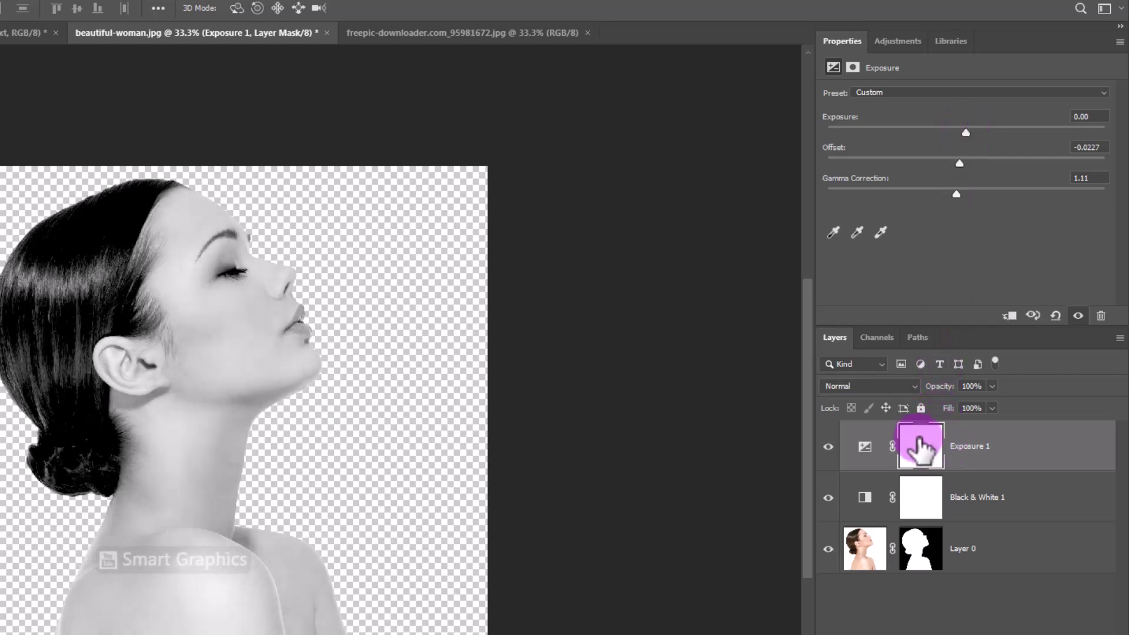
# Step: Convert the woman layer and both adjustment layers into one smart object and rename it Model
pyautogui.keyDown('shift'); pyautogui.click(1000, 553); pyautogui.keyUp('shift')
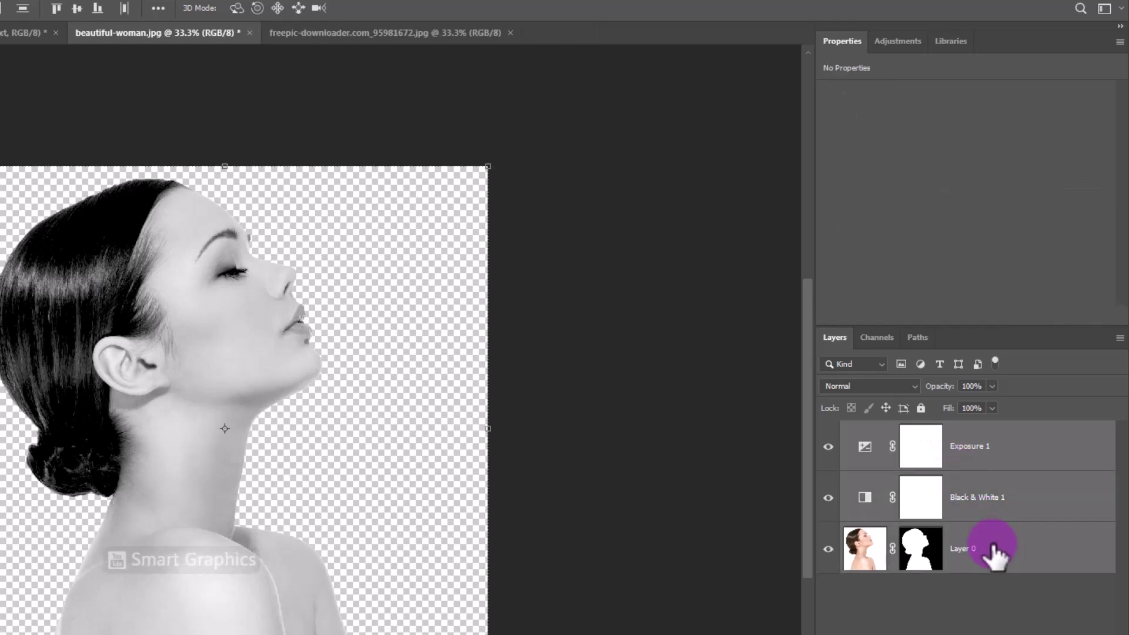
pyautogui.rightClick(994, 553)
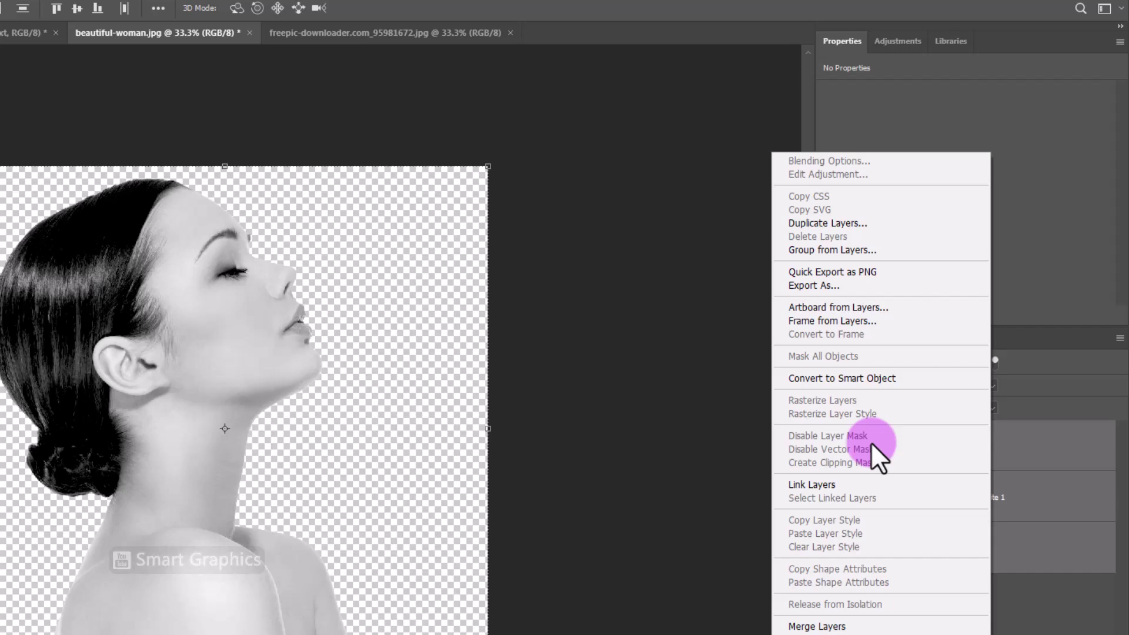
pyautogui.click(839, 376)
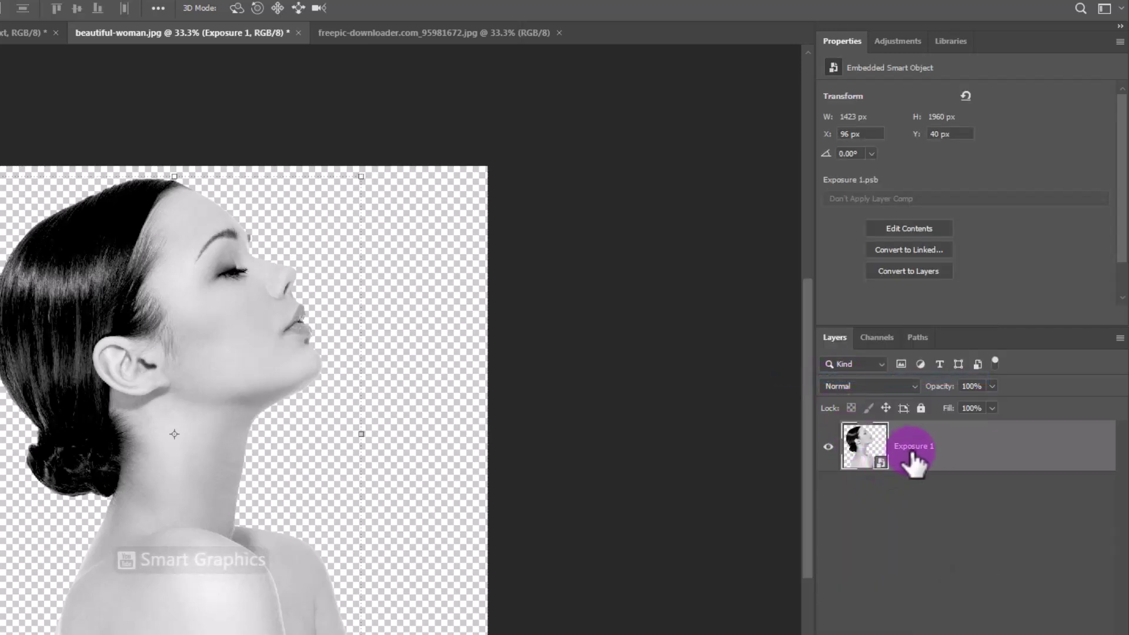
pyautogui.doubleClick(913, 448)
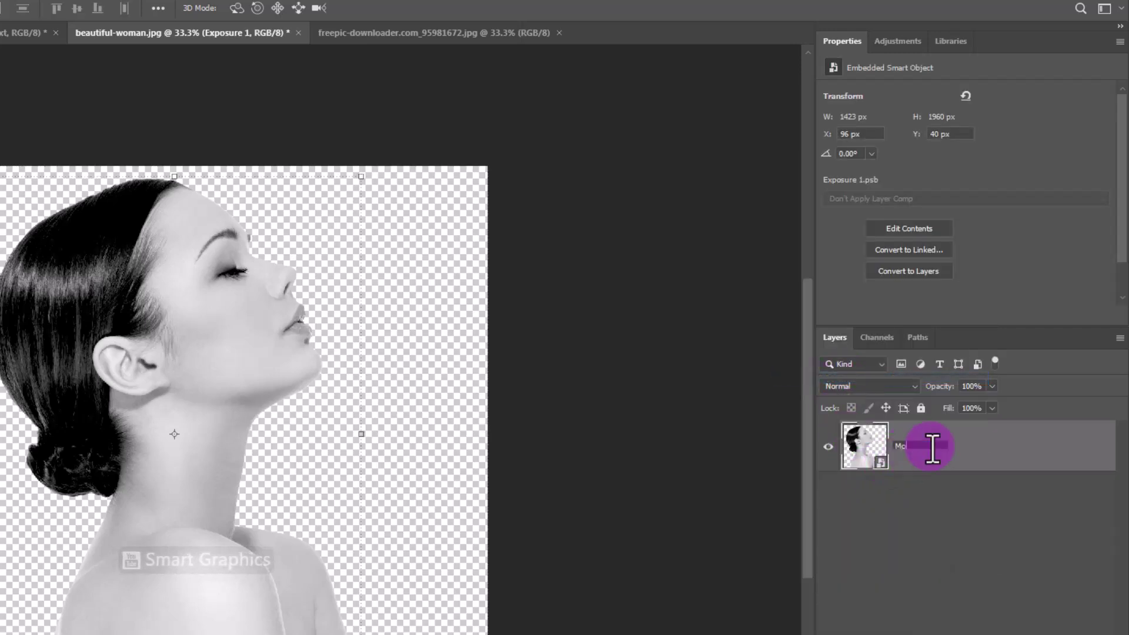
pyautogui.press('Return')
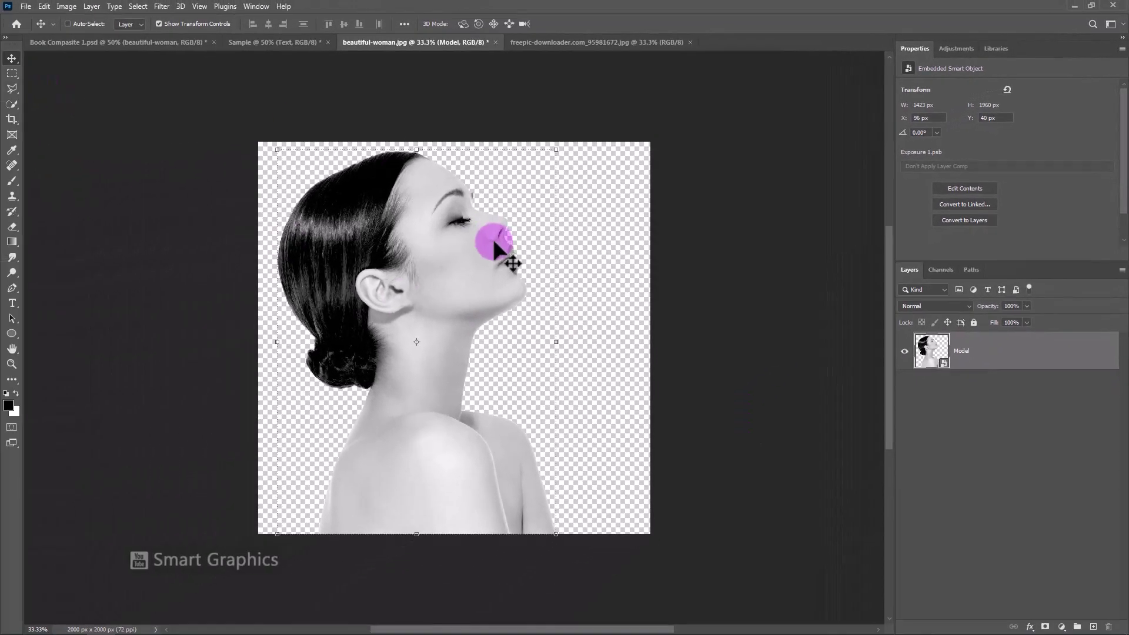
# Step: Bring the Model smart object into the Sample document and flip it horizontally
pyautogui.moveTo(492, 236); pyautogui.dragTo(491, 322)
pyautogui.hotkey('ctrl', 't')
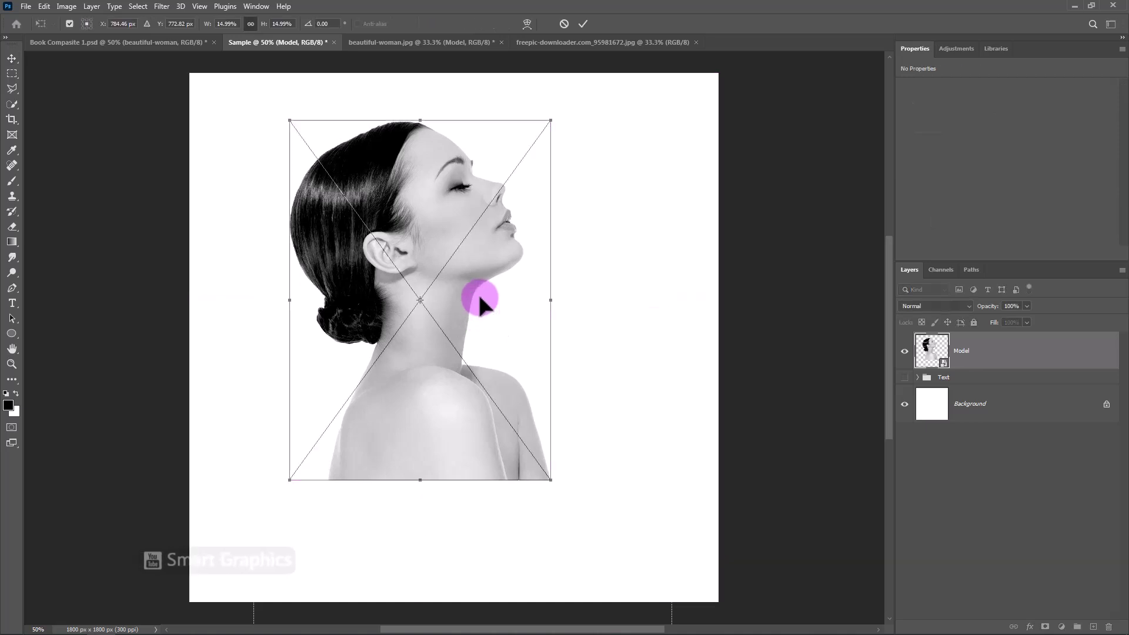
pyautogui.rightClick(538, 248)
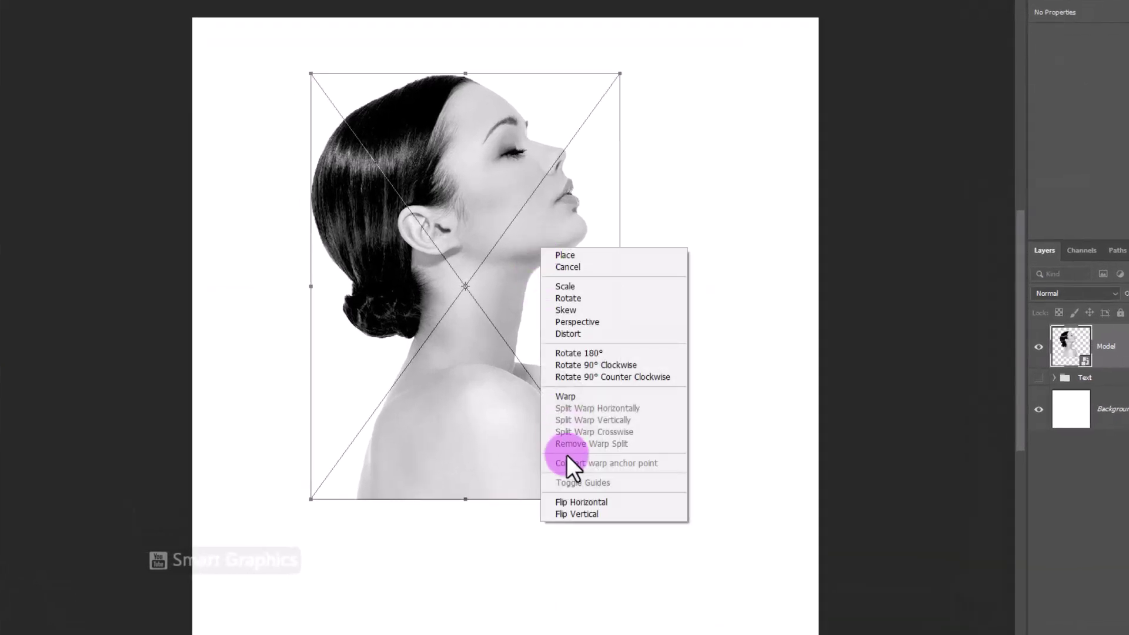
pyautogui.click(573, 503)
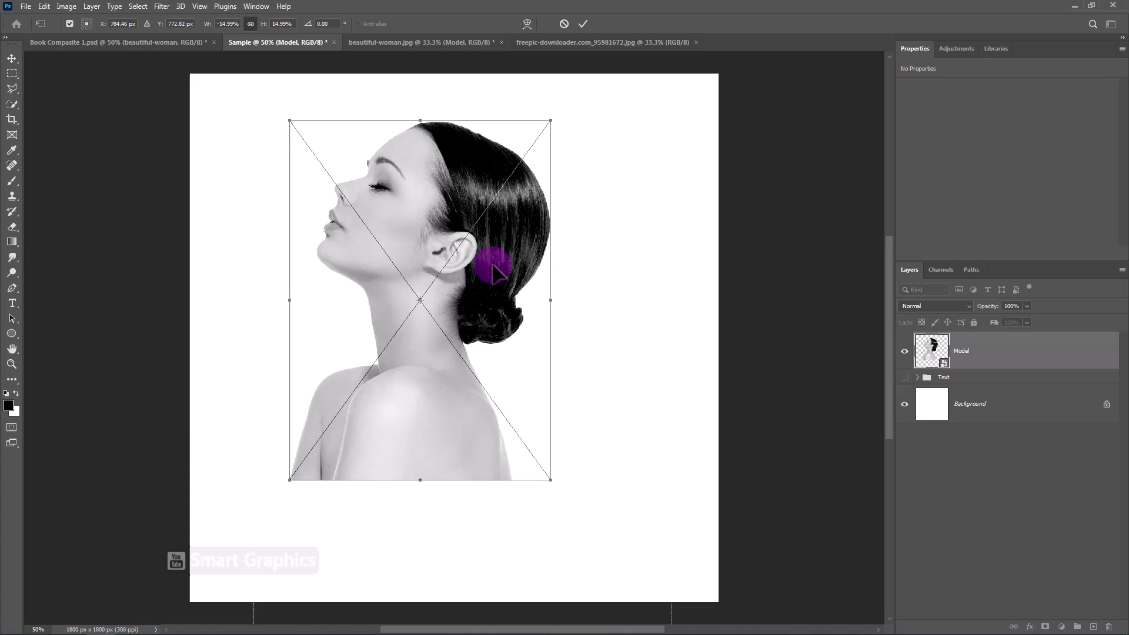
# Step: Scale the model to about 16.46% and place it left of the canvas centre, at about X 648 px, Y 900 px
pyautogui.moveTo(495, 266); pyautogui.dragTo(453, 317)
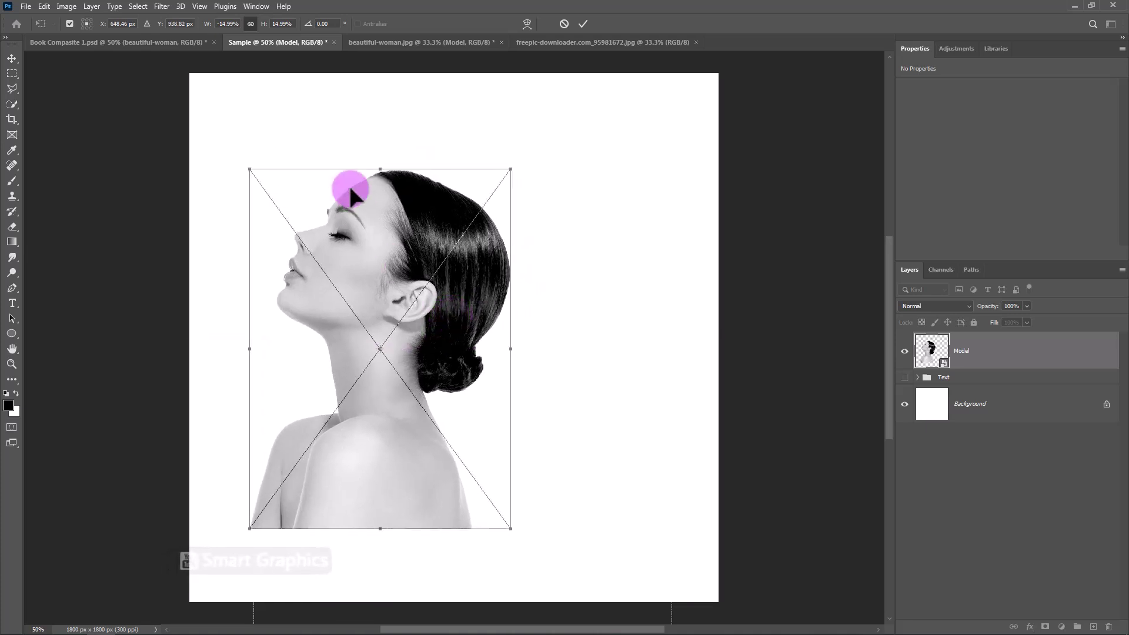
pyautogui.moveTo(376, 174); pyautogui.dragTo(398, 134)
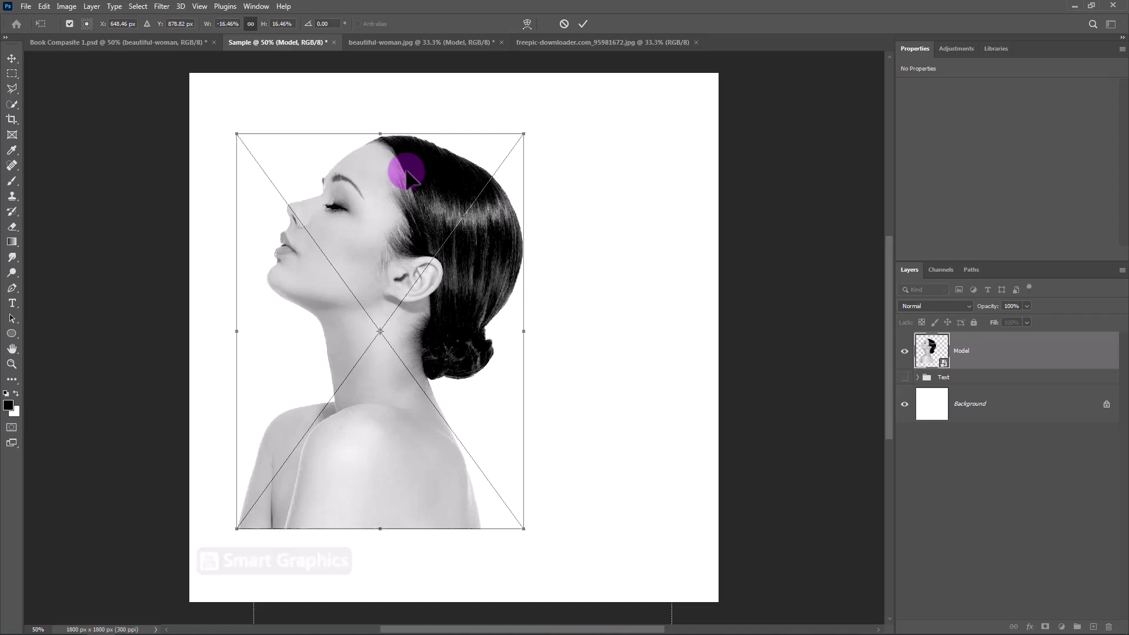
pyautogui.moveTo(407, 175); pyautogui.dragTo(405, 181)
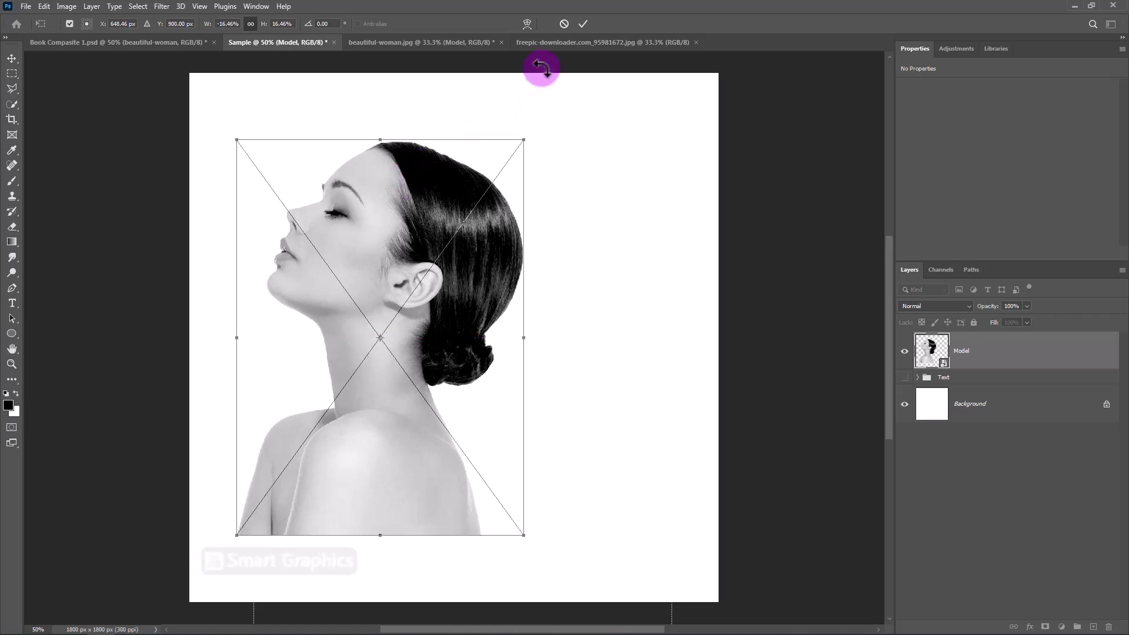
pyautogui.click(583, 23)
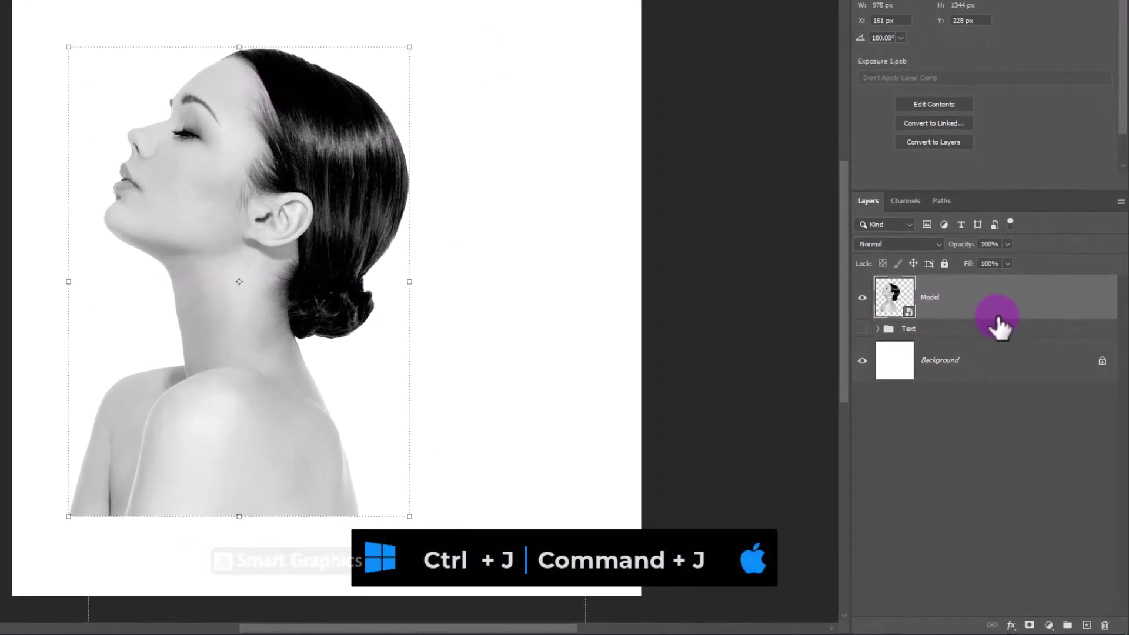
# Step: Duplicate the Model layer, hide the copy and make the original Model layer active
pyautogui.hotkey('ctrl', 'j')
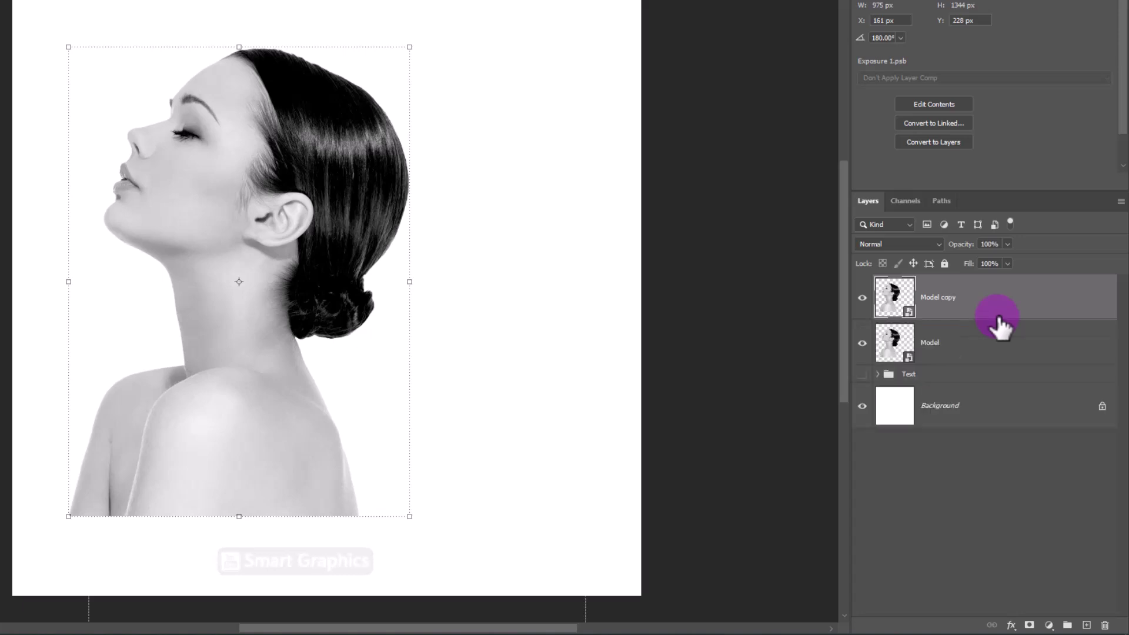
pyautogui.click(861, 298)
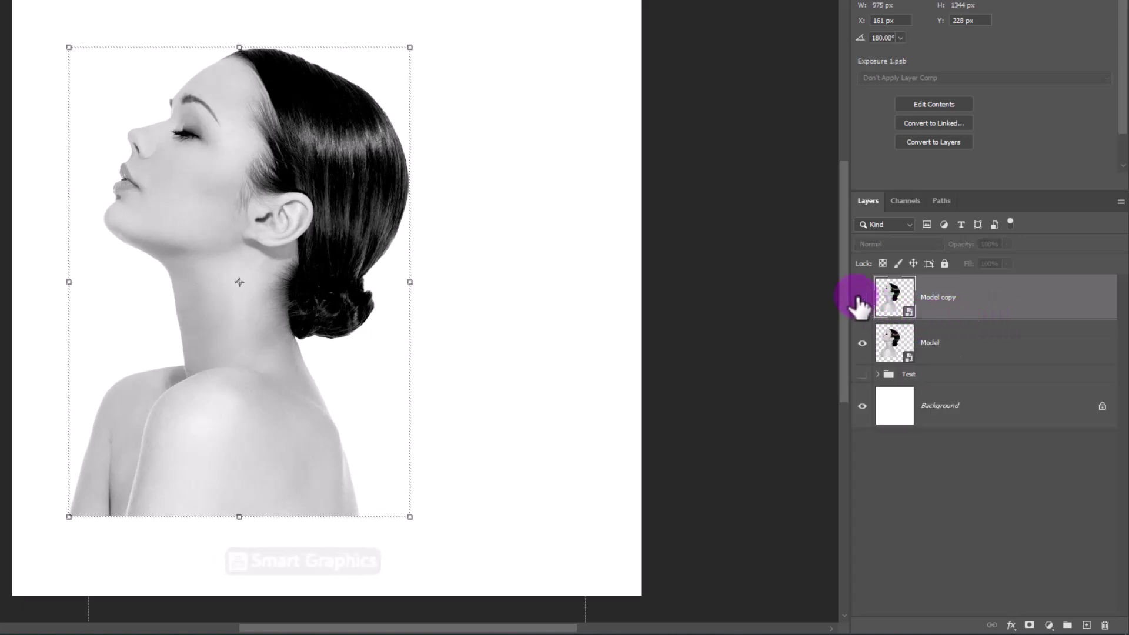
pyautogui.click(975, 350)
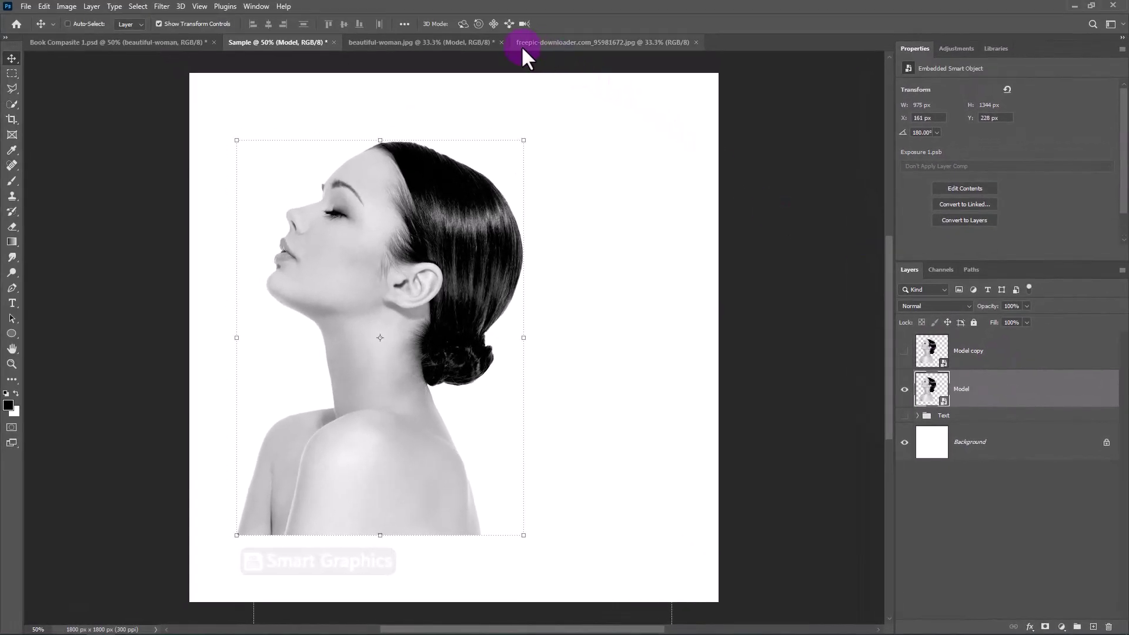
# Step: In the book stack image, select the books with Select Subject and mask out their background
pyautogui.click(535, 44)
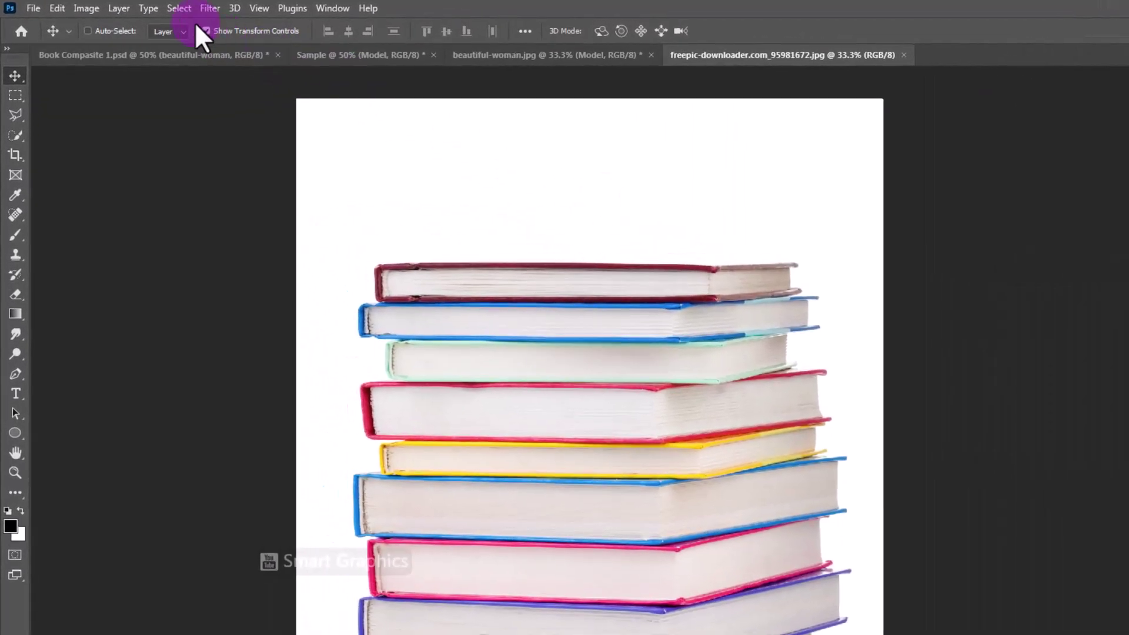
pyautogui.click(139, 5)
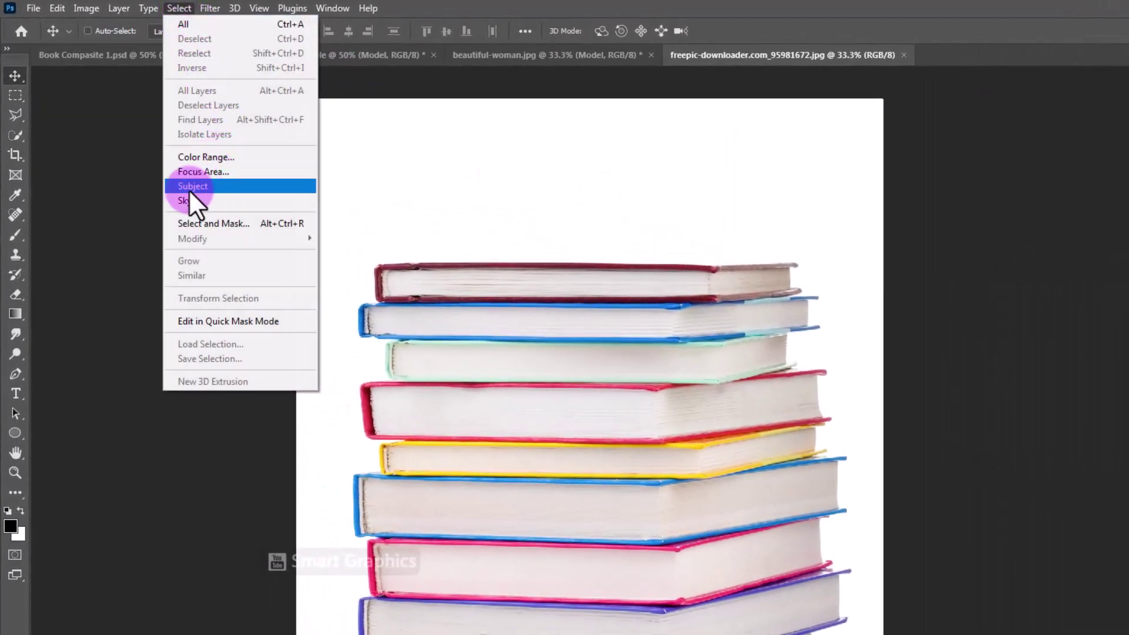
pyautogui.click(206, 186)
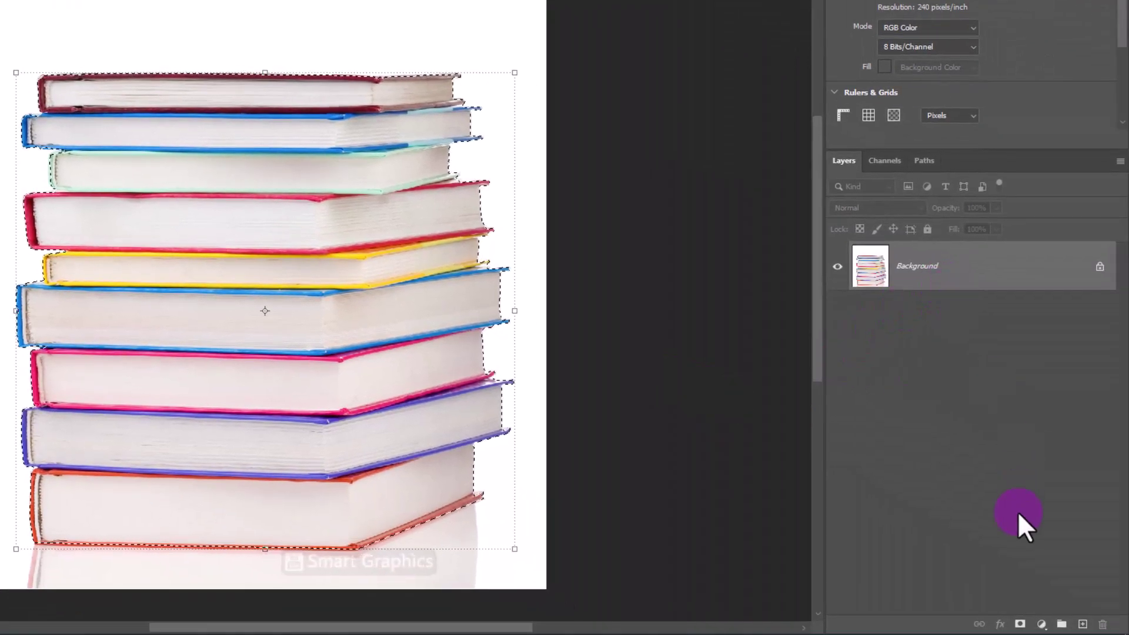
pyautogui.click(1021, 623)
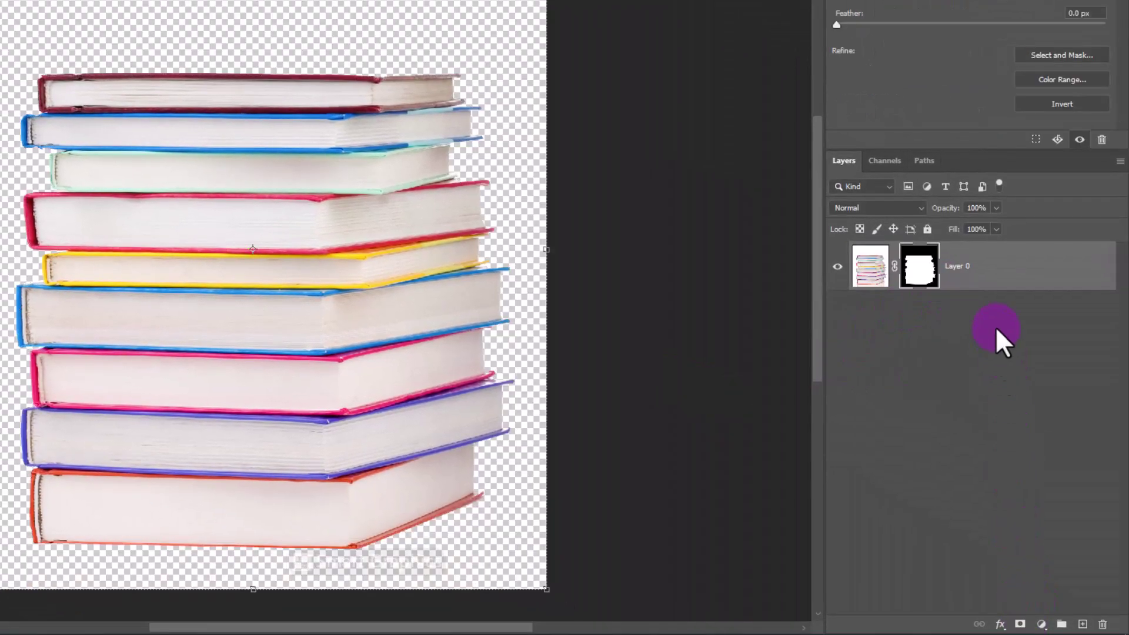
# Step: Convert the masked book layer to a smart object named Book and bring it into the Sample document above Model
pyautogui.rightClick(973, 287)
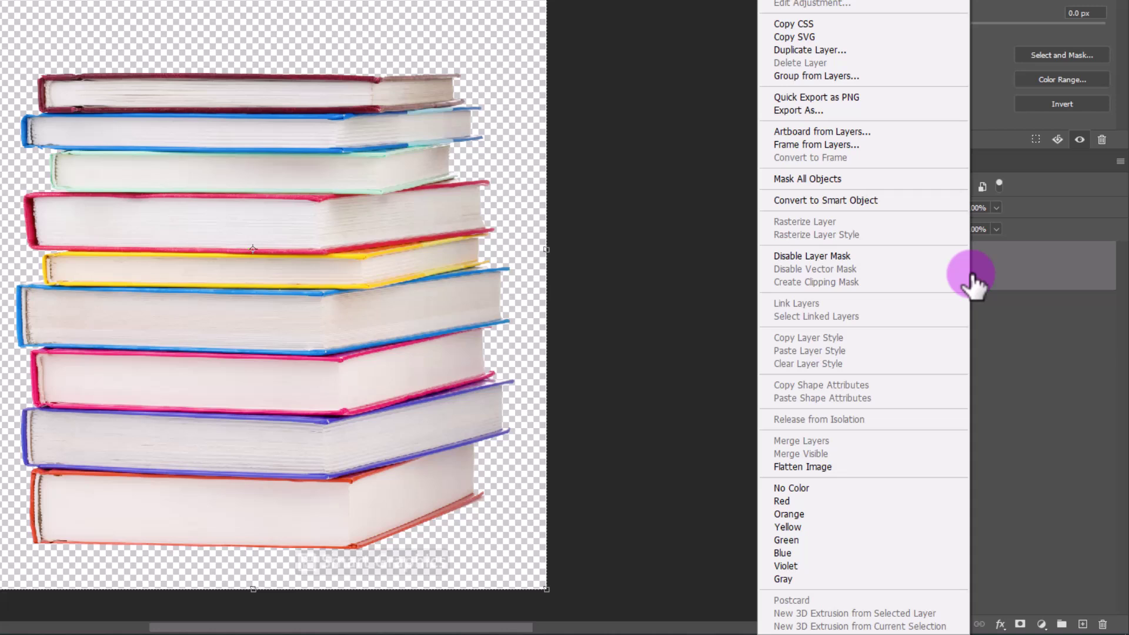
pyautogui.click(803, 200)
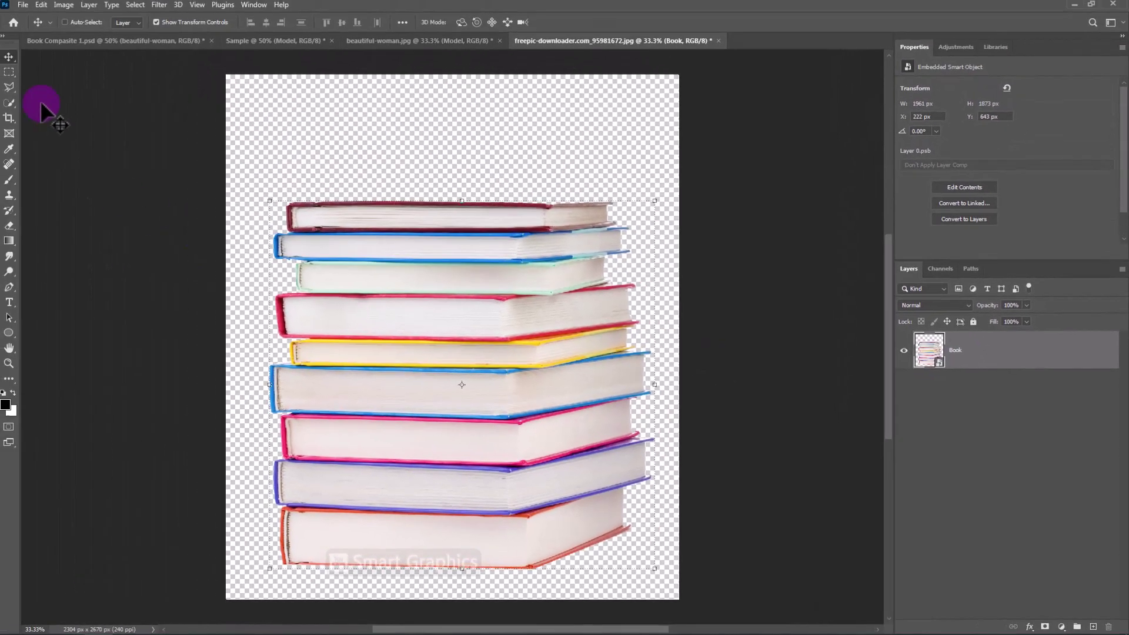
pyautogui.moveTo(81, 117); pyautogui.dragTo(34, 14)
pyautogui.moveTo(292, 157); pyautogui.dragTo(400, 264)
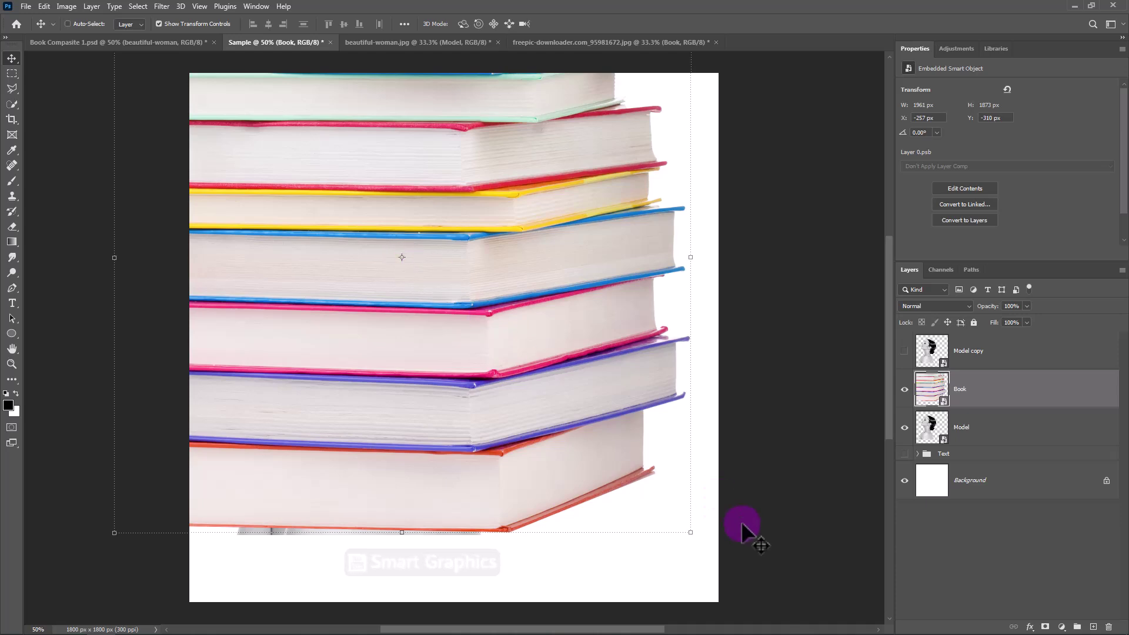
# Step: Scale the book stack down and place it over the back of the model's head at X 530 px, Y 228 px
pyautogui.hotkey('ctrl', 't')
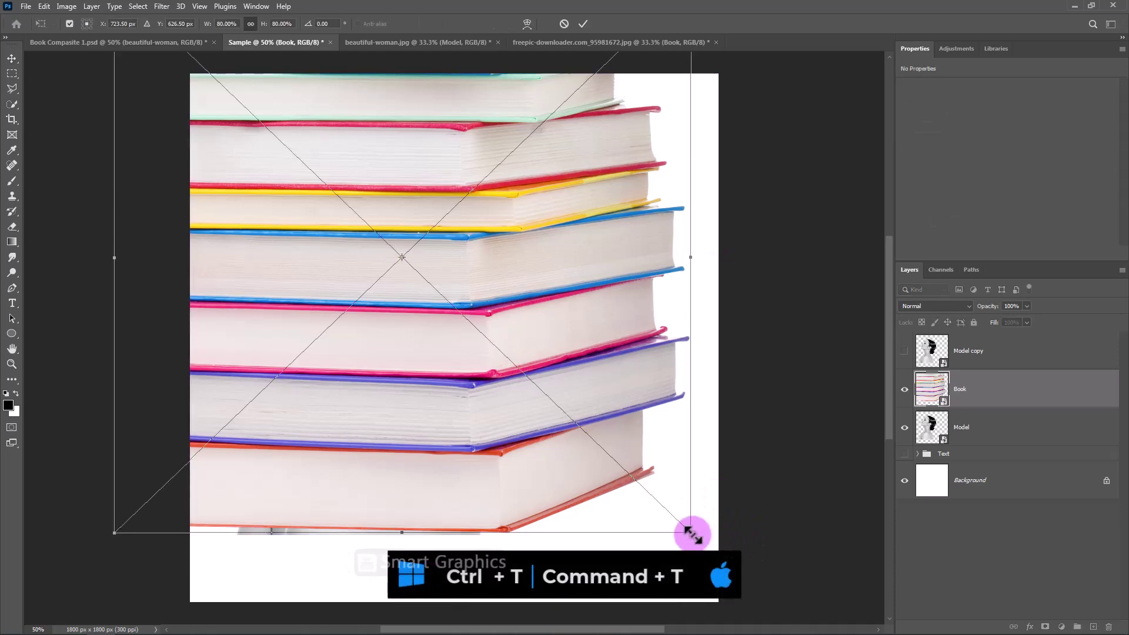
pyautogui.moveTo(690, 533); pyautogui.dragTo(441, 285)
pyautogui.moveTo(340, 209); pyautogui.dragTo(576, 369)
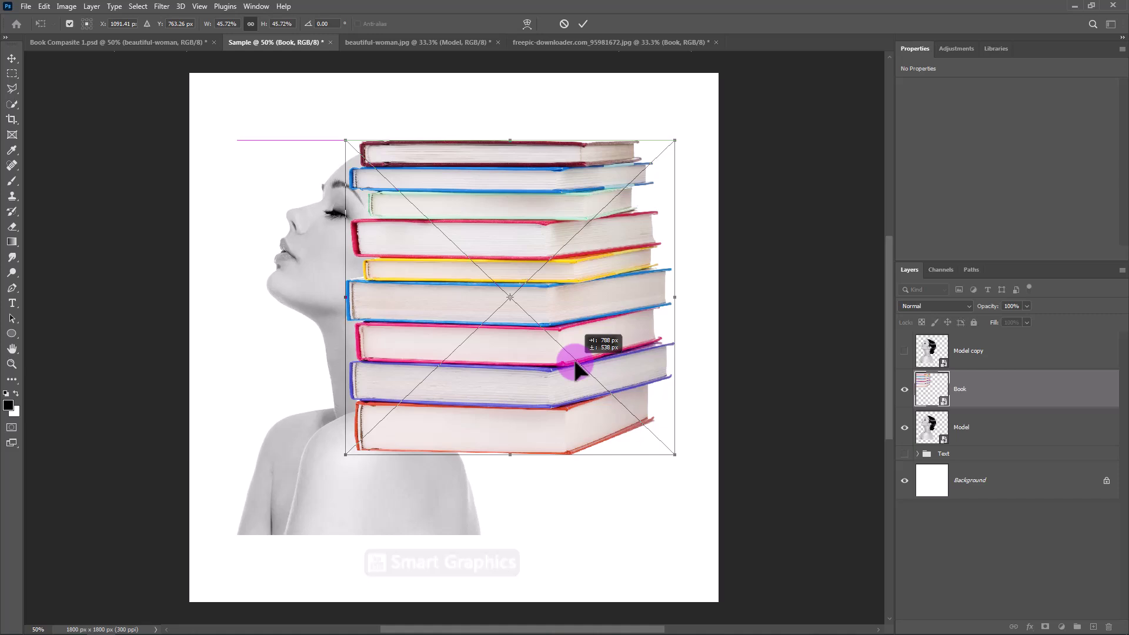
pyautogui.moveTo(345, 454); pyautogui.dragTo(320, 479)
pyautogui.moveTo(412, 387); pyautogui.dragTo(438, 391)
pyautogui.click(583, 24)
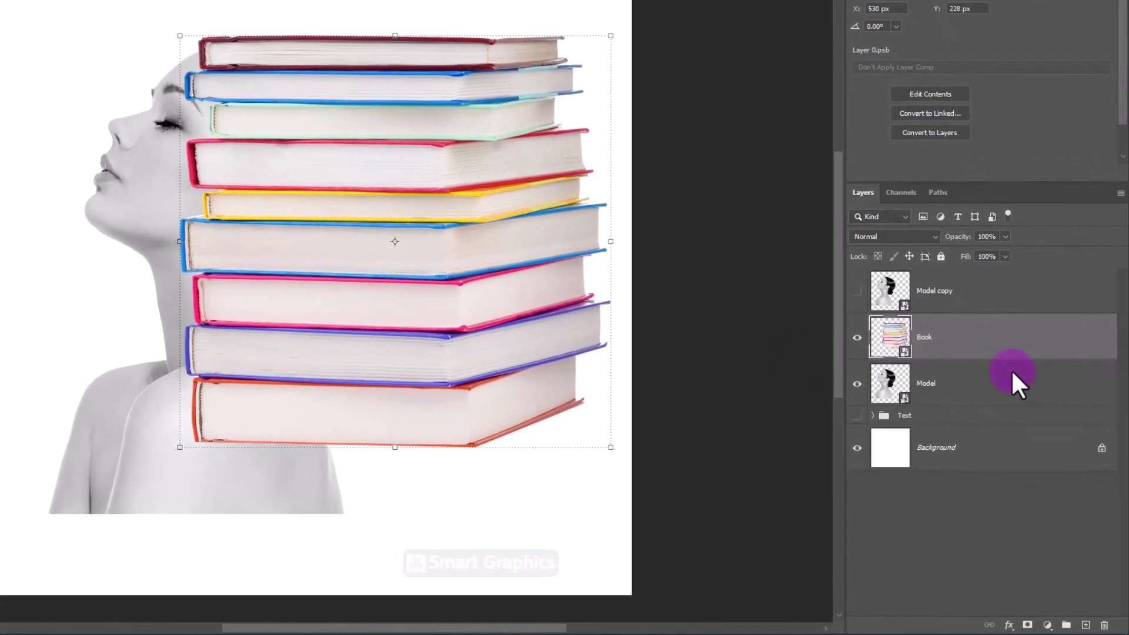
# Step: Add a Black & White adjustment above the Book layer and clip it to the books only
pyautogui.click(1047, 625)
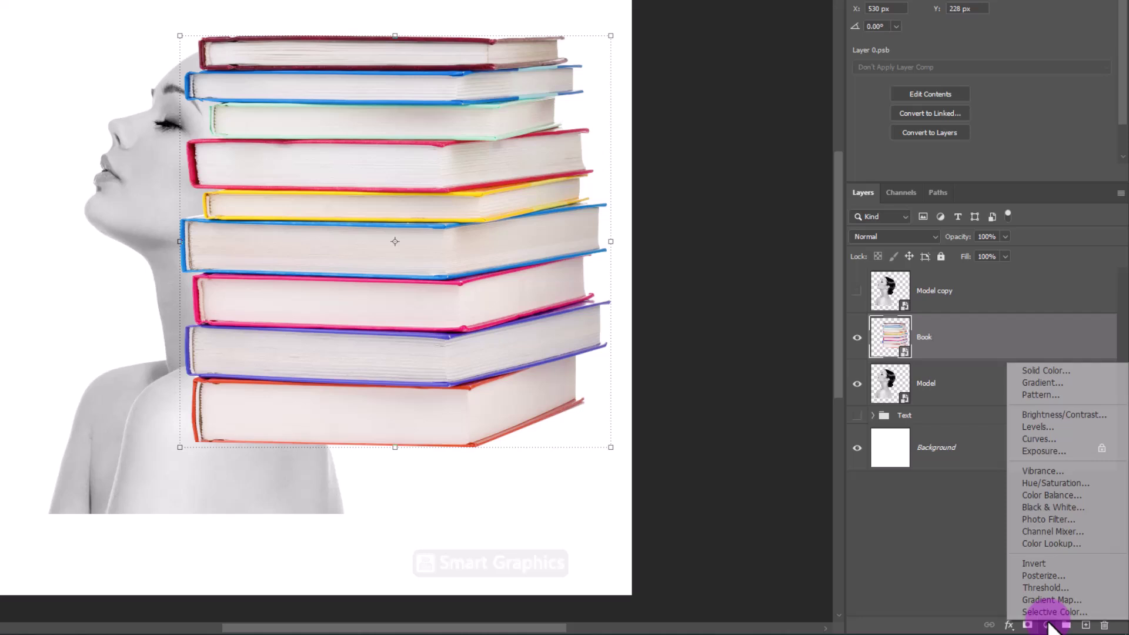
pyautogui.click(1040, 508)
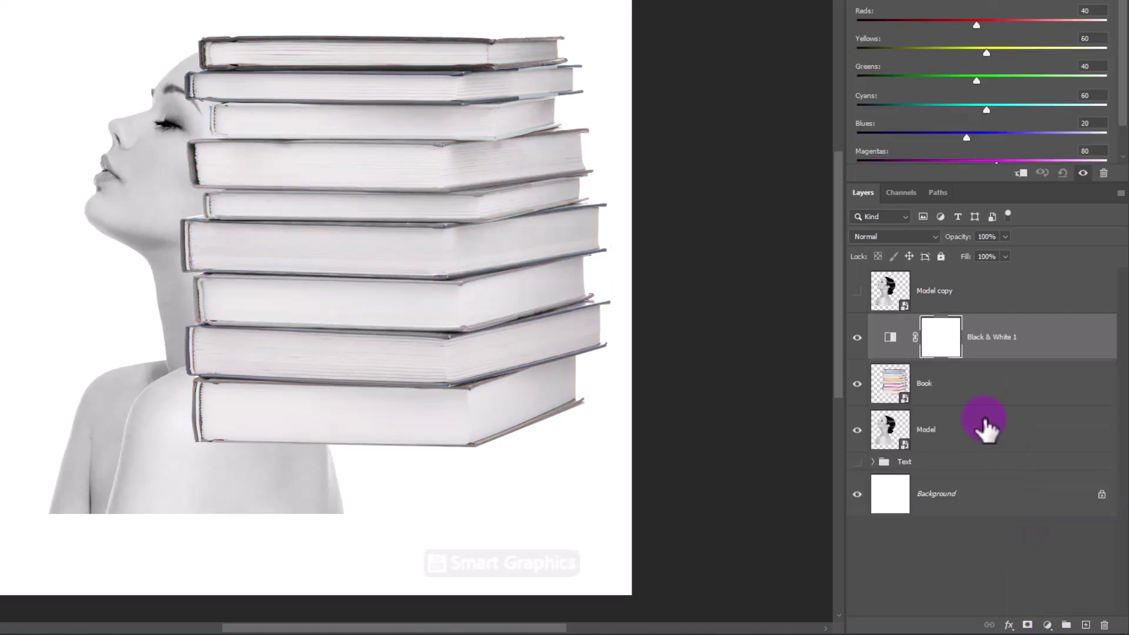
pyautogui.click(1021, 174)
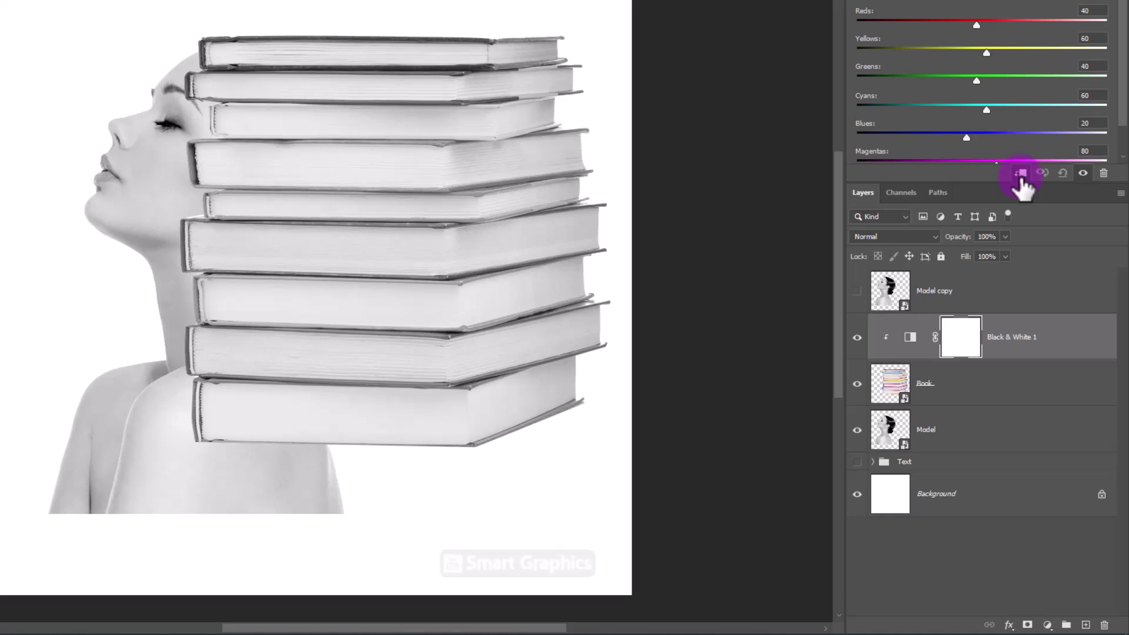
# Step: Paint black on the Black & White mask with a 727 px soft brush at 25% flow to restore colour on the books' right side
pyautogui.click(969, 332)
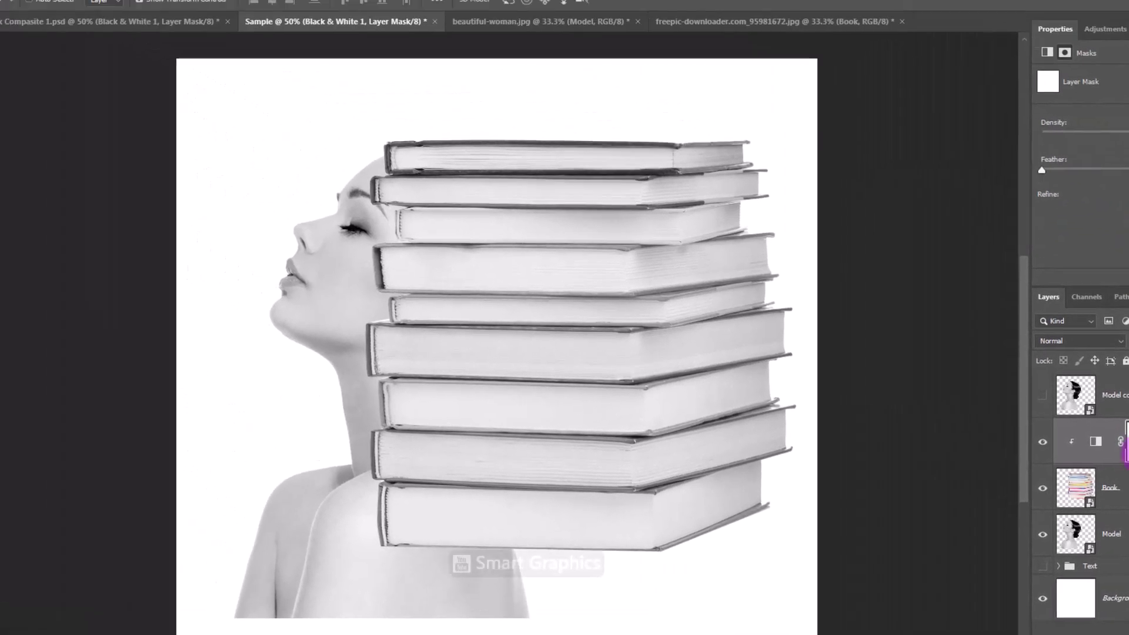
pyautogui.click(14, 219)
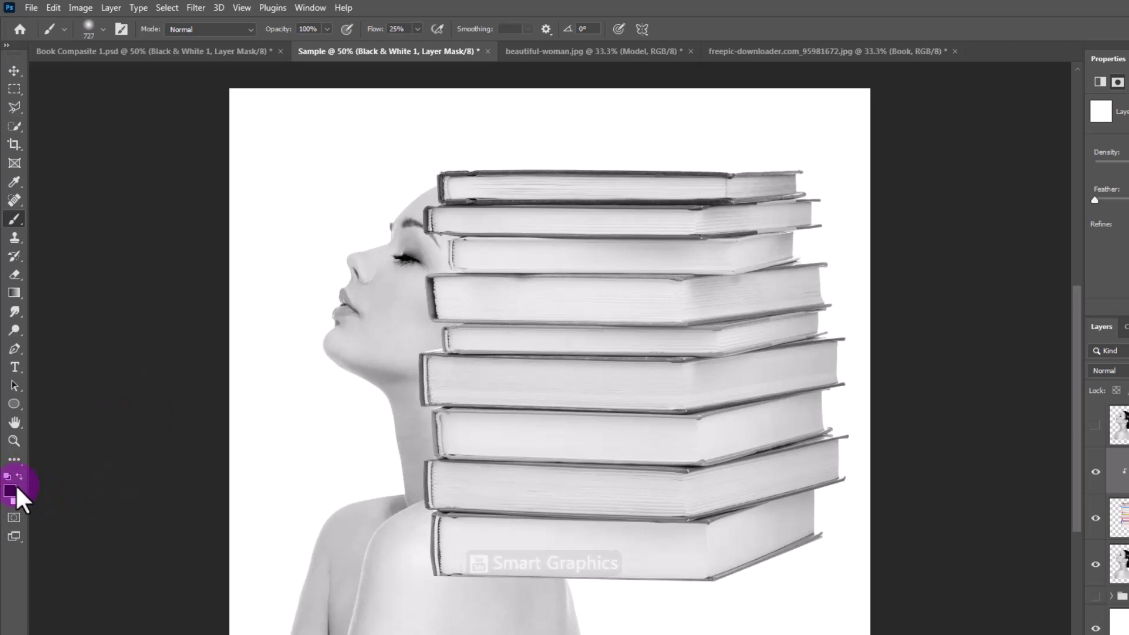
pyautogui.click(441, 154)
pyautogui.click(580, 26)
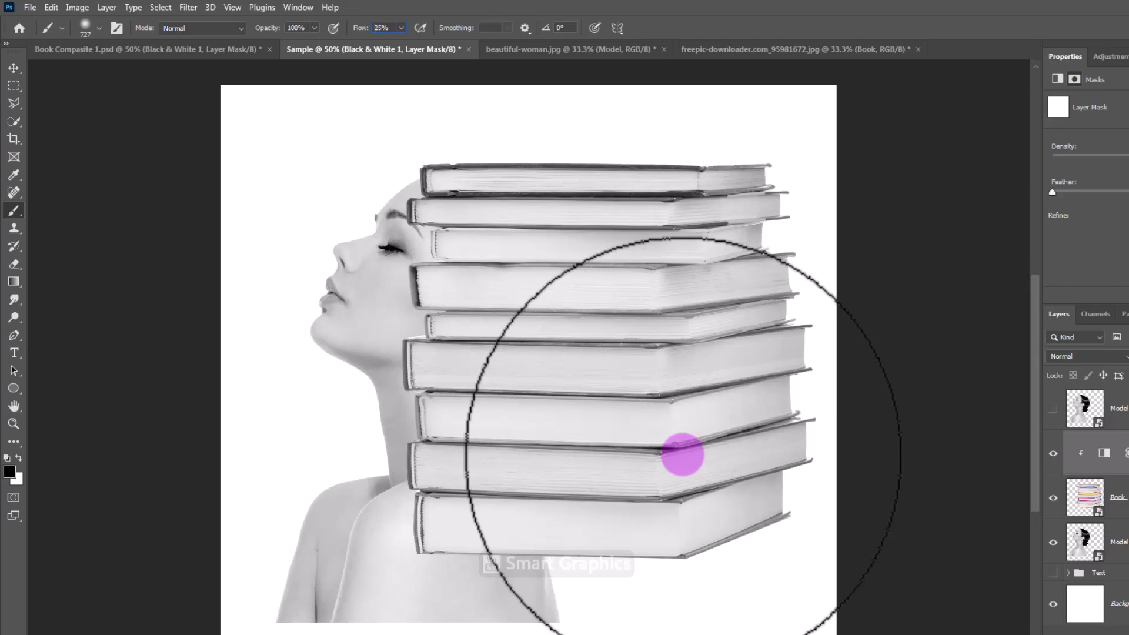
pyautogui.moveTo(709, 465); pyautogui.dragTo(689, 272)
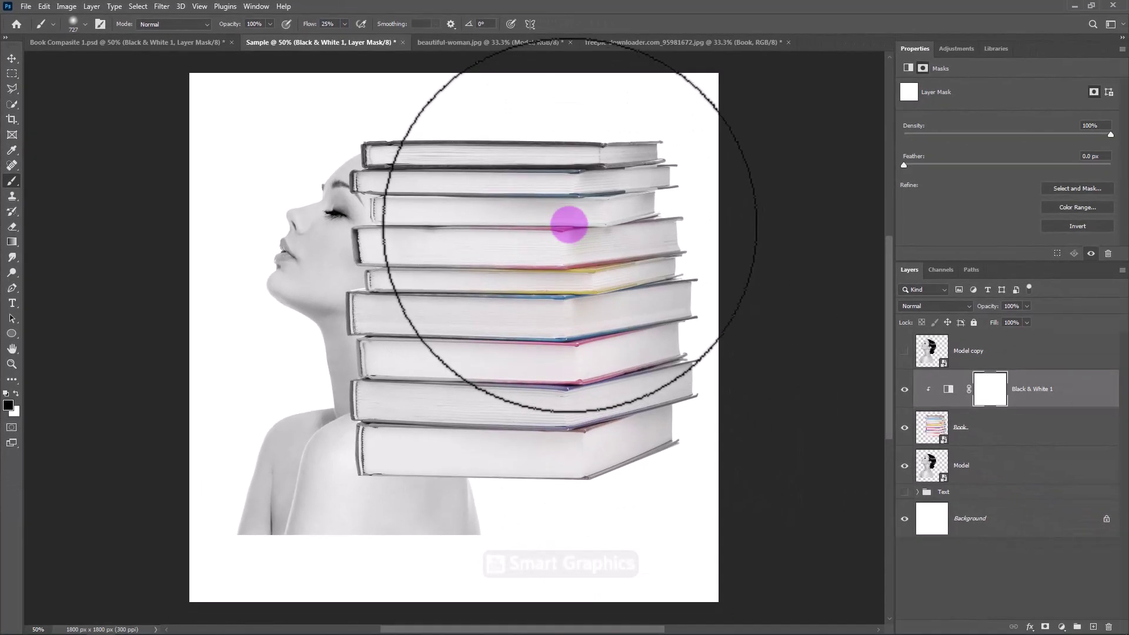
pyautogui.moveTo(569, 224)
pyautogui.mouseDown()
pyautogui.moveTo(600, 205)
pyautogui.moveTo(670, 267)
pyautogui.moveTo(668, 397)
pyautogui.moveTo(648, 415)
pyautogui.moveTo(656, 233)
pyautogui.moveTo(620, 148)
pyautogui.moveTo(526, 151)
pyautogui.moveTo(462, 188)
pyautogui.moveTo(479, 373)
pyautogui.moveTo(522, 494)
pyautogui.moveTo(575, 508)
pyautogui.moveTo(651, 491)
pyautogui.moveTo(642, 497)
pyautogui.moveTo(698, 429)
pyautogui.mouseUp()
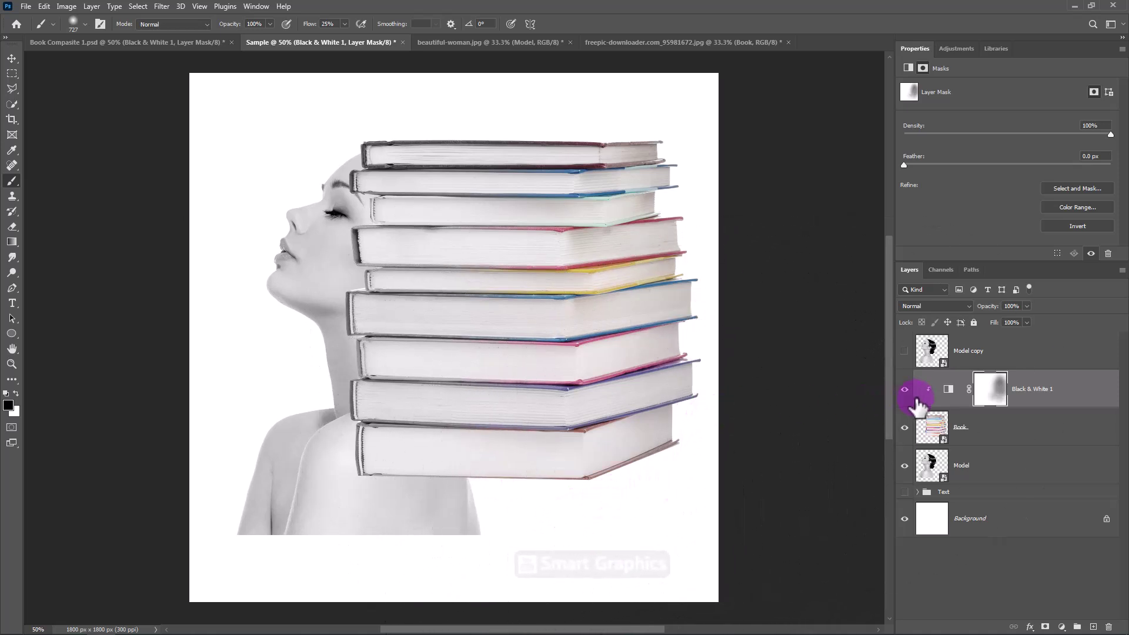
# Step: Show the Model copy layer and clip it to the book stack
pyautogui.click(916, 400)
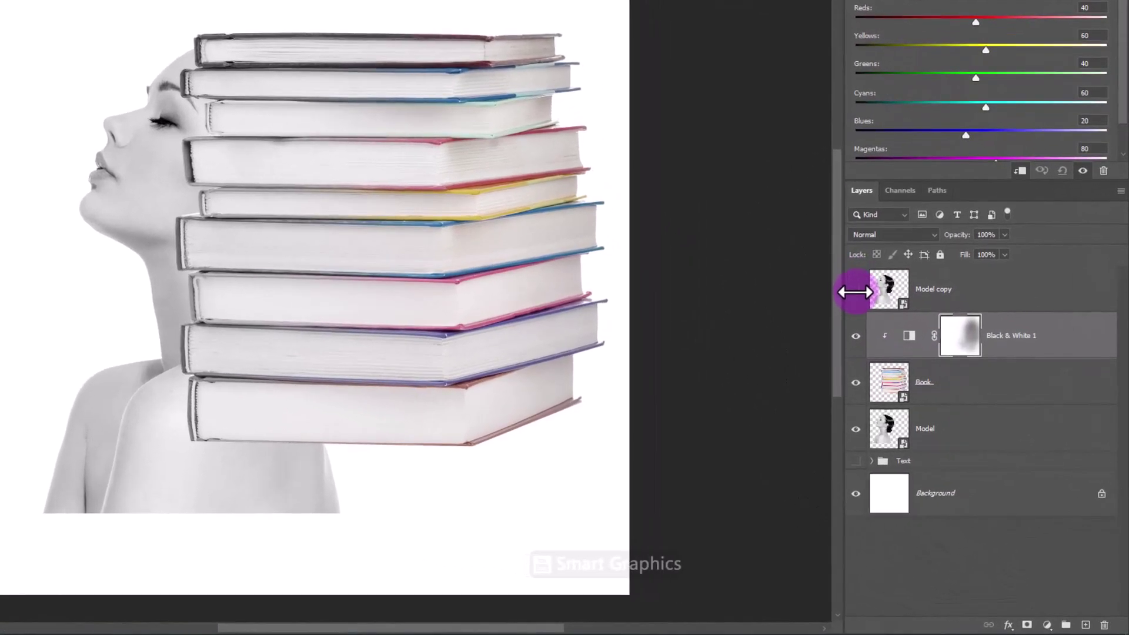
pyautogui.click(856, 291)
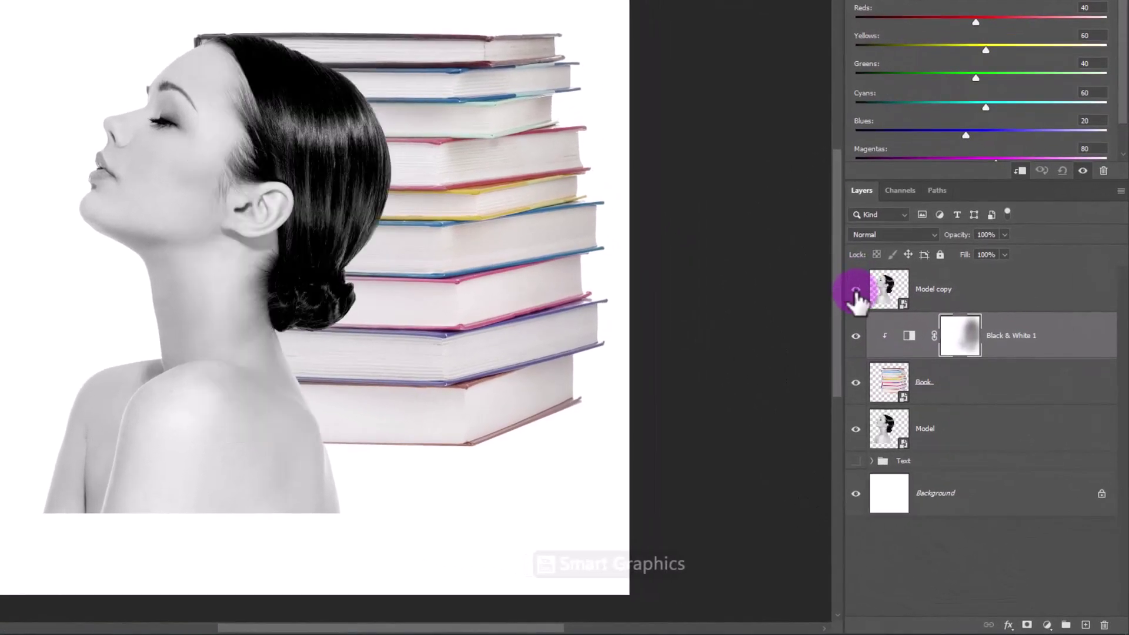
pyautogui.rightClick(986, 301)
pyautogui.click(859, 336)
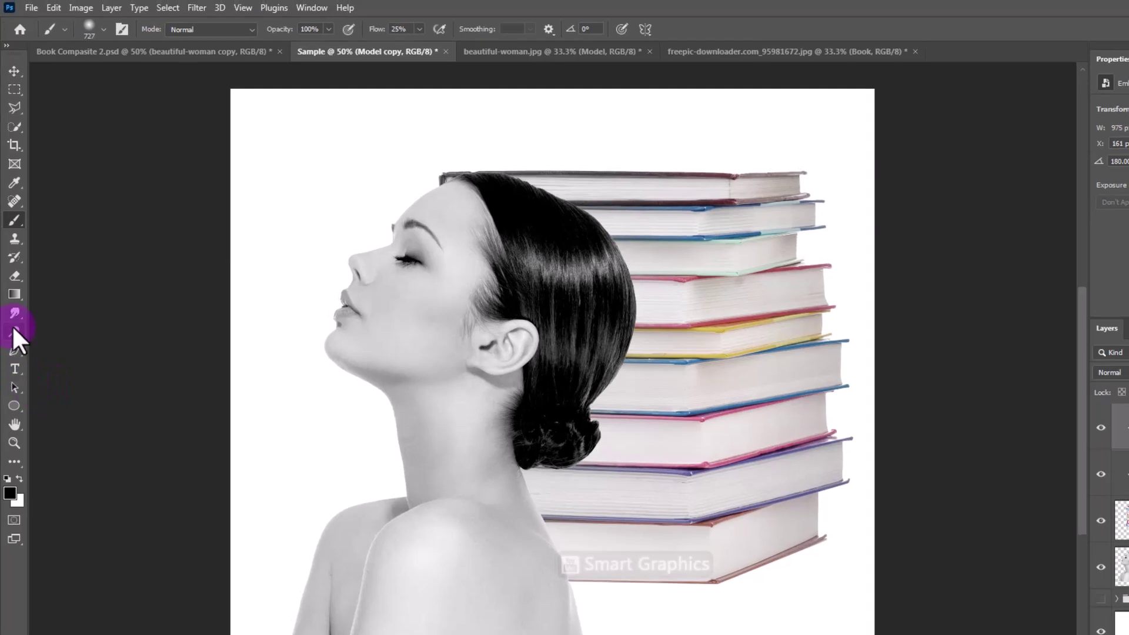
# Step: Rasterize the Model copy layer and smear the face, hair and neck sideways across the books with the Smudge tool at 90% strength
pyautogui.click(13, 320)
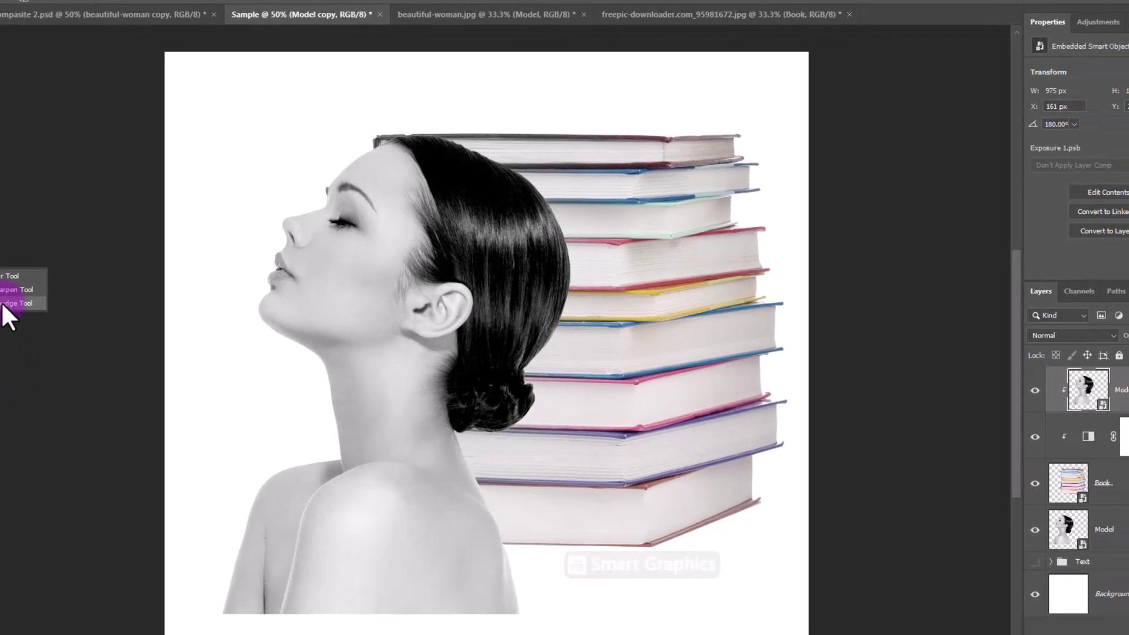
pyautogui.click(67, 338)
pyautogui.click(960, 297)
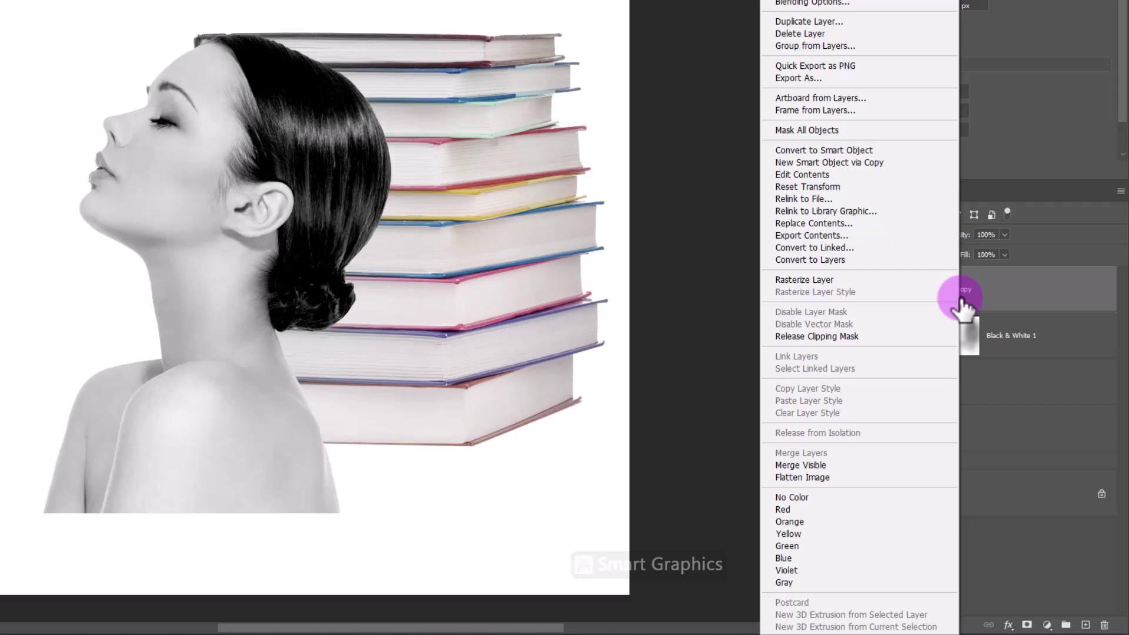
pyautogui.click(817, 278)
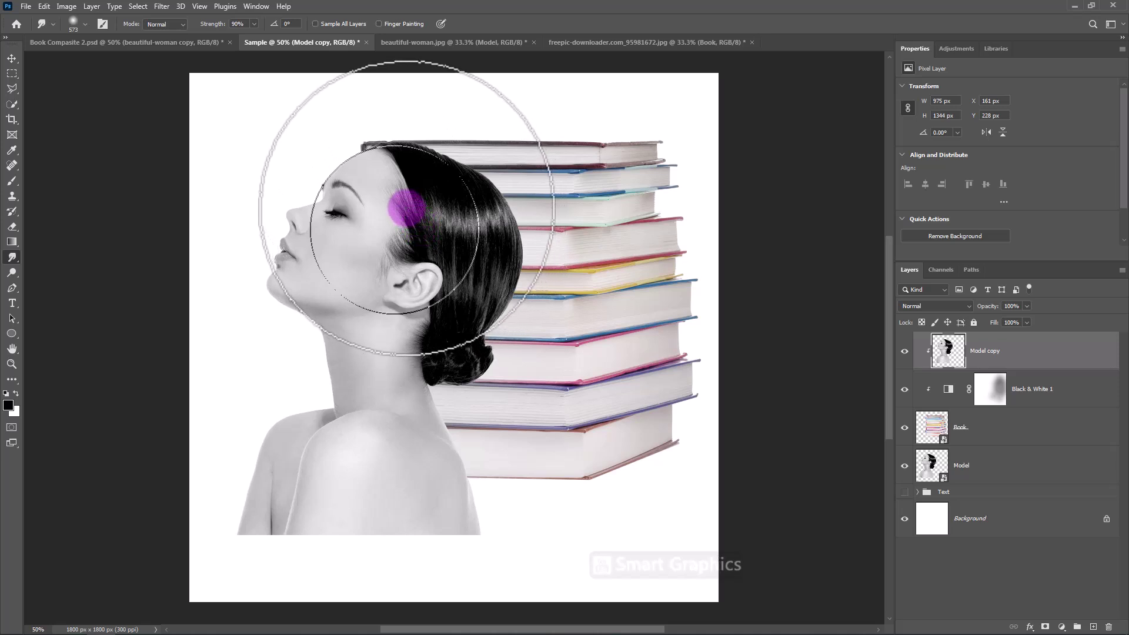
pyautogui.moveTo(400, 211)
pyautogui.mouseDown()
pyautogui.moveTo(374, 213)
pyautogui.moveTo(399, 178)
pyautogui.moveTo(635, 189)
pyautogui.moveTo(404, 154)
pyautogui.moveTo(734, 144)
pyautogui.moveTo(632, 161)
pyautogui.moveTo(387, 265)
pyautogui.moveTo(680, 265)
pyautogui.moveTo(504, 258)
pyautogui.moveTo(410, 353)
pyautogui.moveTo(559, 326)
pyautogui.moveTo(757, 327)
pyautogui.moveTo(455, 383)
pyautogui.moveTo(429, 418)
pyautogui.moveTo(684, 387)
pyautogui.moveTo(655, 370)
pyautogui.moveTo(484, 470)
pyautogui.moveTo(655, 463)
pyautogui.moveTo(391, 313)
pyautogui.moveTo(647, 296)
pyautogui.moveTo(460, 351)
pyautogui.moveTo(412, 240)
pyautogui.moveTo(506, 204)
pyautogui.moveTo(310, 198)
pyautogui.moveTo(394, 180)
pyautogui.moveTo(404, 151)
pyautogui.moveTo(379, 159)
pyautogui.moveTo(454, 147)
pyautogui.moveTo(576, 154)
pyautogui.mouseUp()
pyautogui.keyDown('alt'); pyautogui.rightClick(409, 152); pyautogui.keyUp('alt')
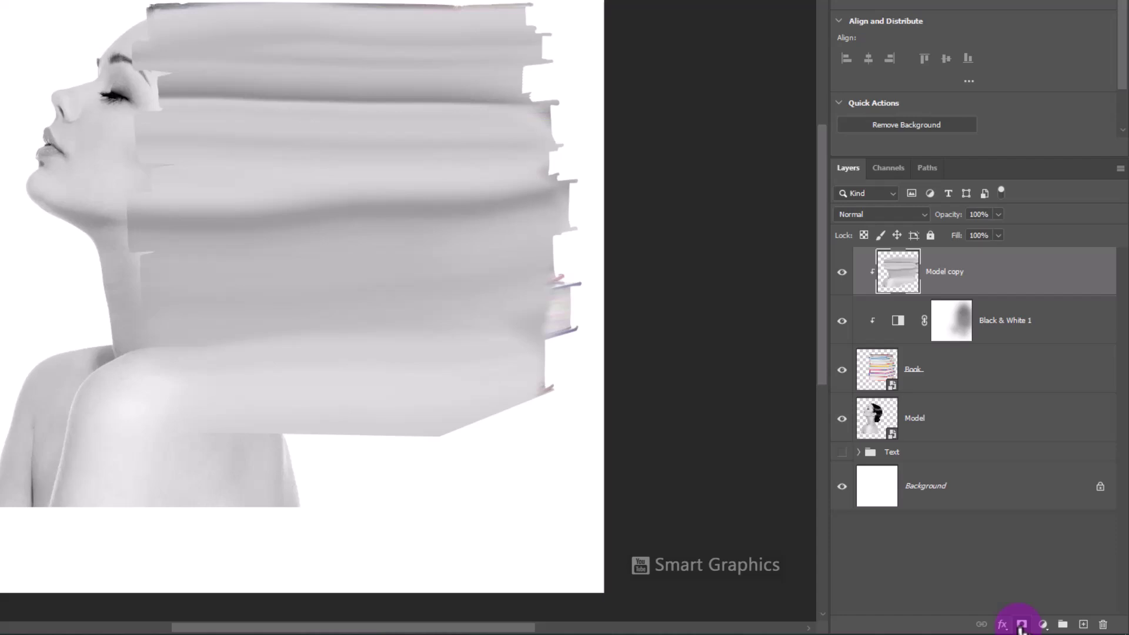
# Step: Add a black mask to Model copy and paint white at 25% flow over the books' spine side to reveal the smeared skin tones
pyautogui.keyDown('alt'); pyautogui.click(1022, 625); pyautogui.keyUp('alt')
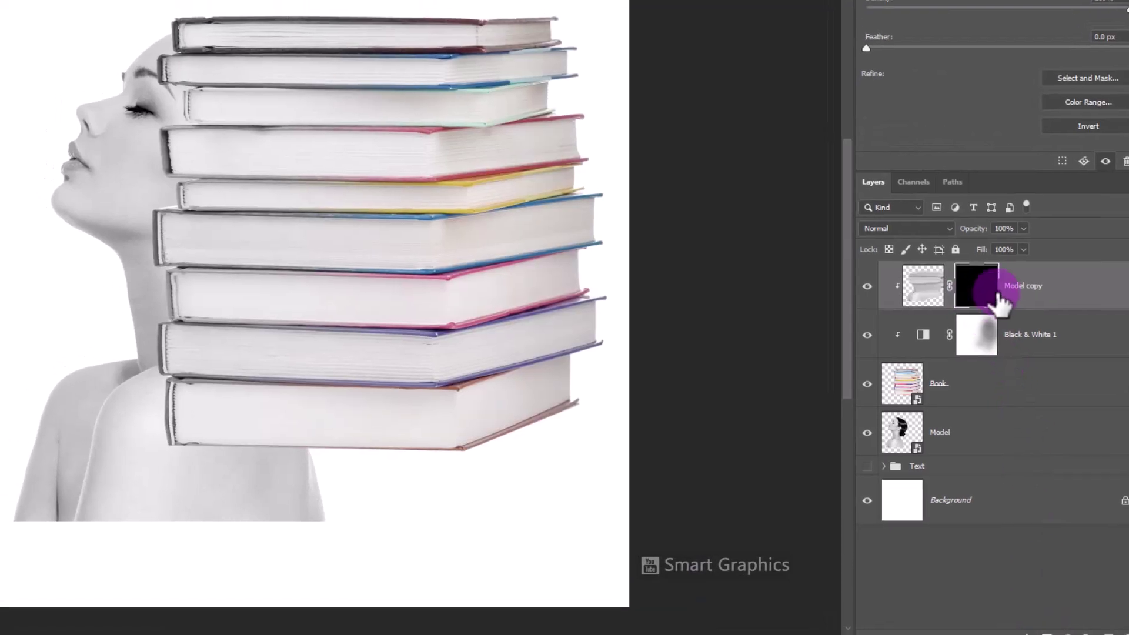
pyautogui.click(16, 329)
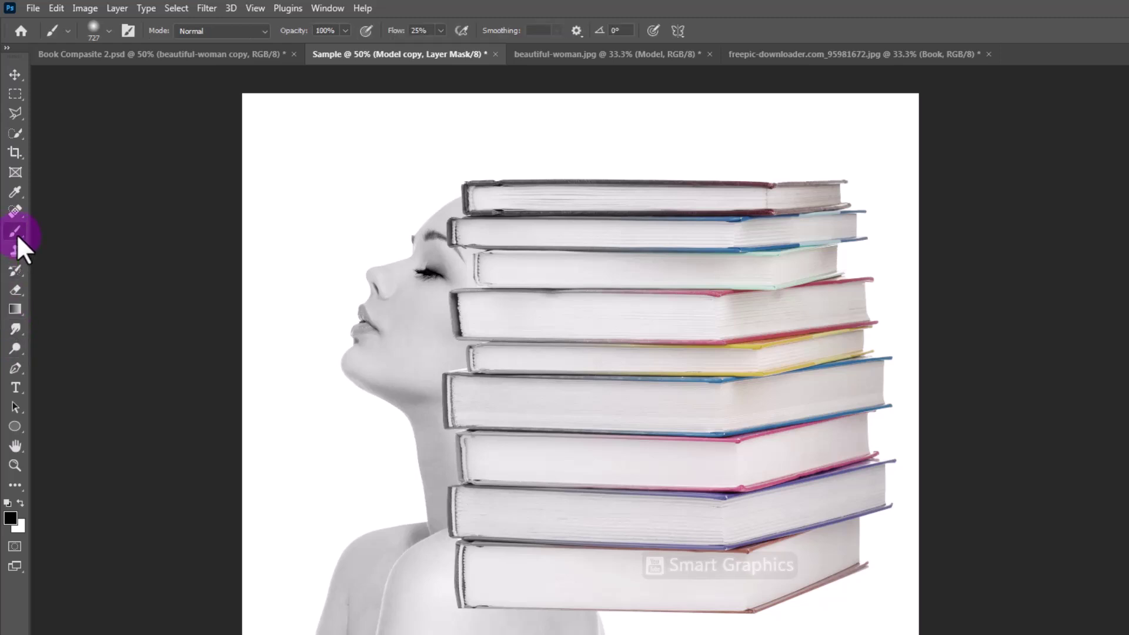
pyautogui.click(430, 30)
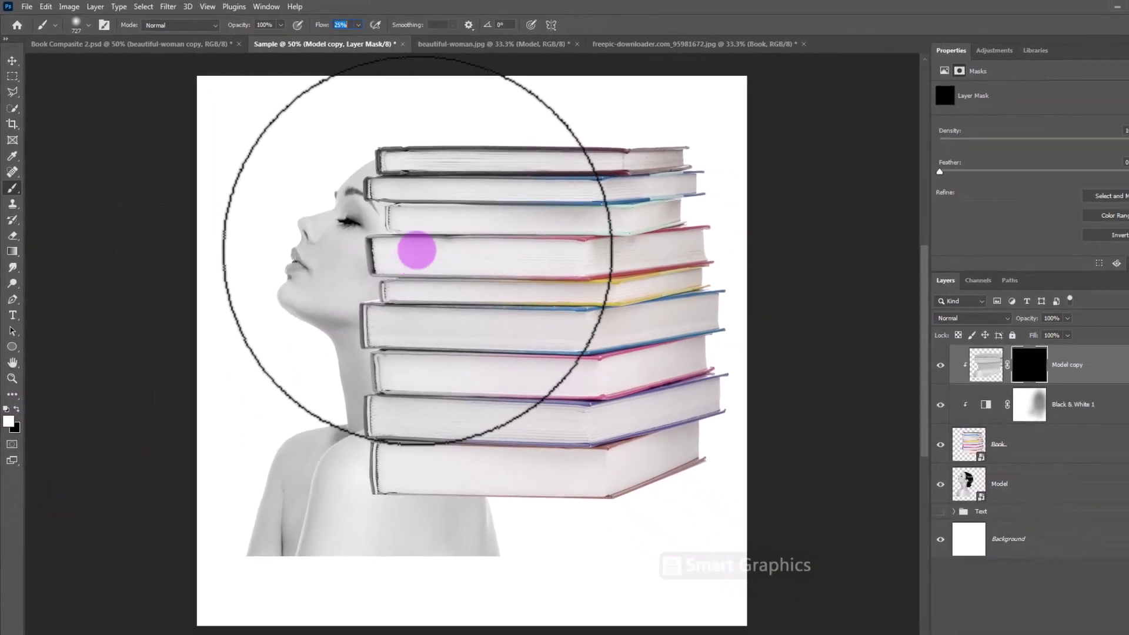
pyautogui.moveTo(417, 250)
pyautogui.mouseDown()
pyautogui.moveTo(427, 188)
pyautogui.moveTo(324, 272)
pyautogui.moveTo(352, 461)
pyautogui.moveTo(335, 196)
pyautogui.moveTo(358, 290)
pyautogui.moveTo(353, 229)
pyautogui.moveTo(415, 263)
pyautogui.mouseUp()
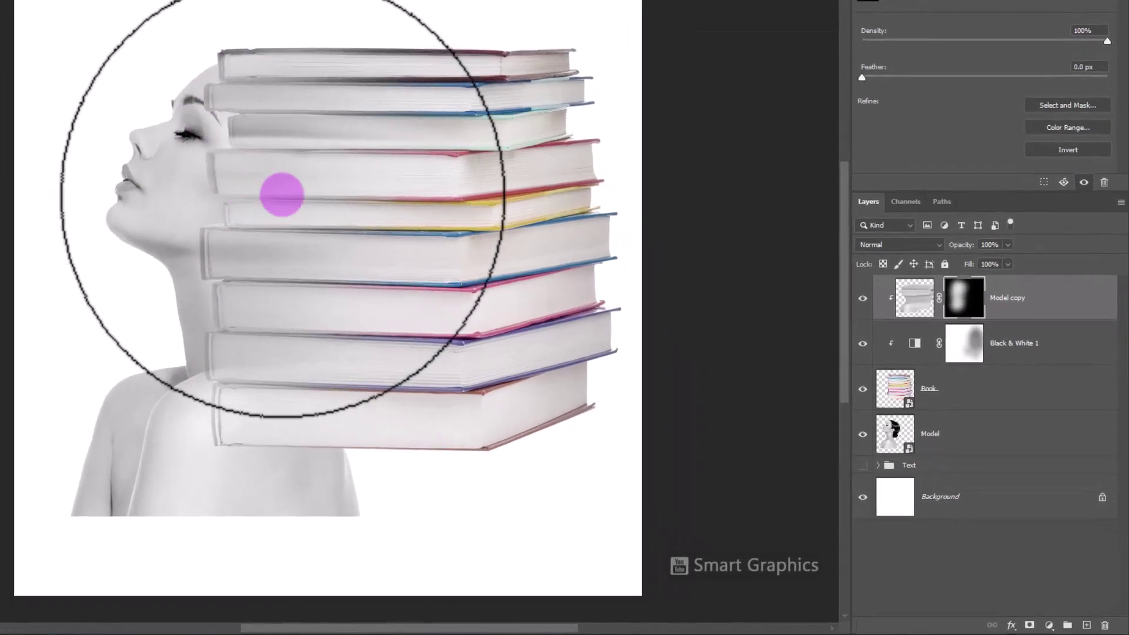
# Step: Add a mask to the Book layer and paint black at 100% flow down the spine side to blend the books into the face and neck
pyautogui.click(972, 392)
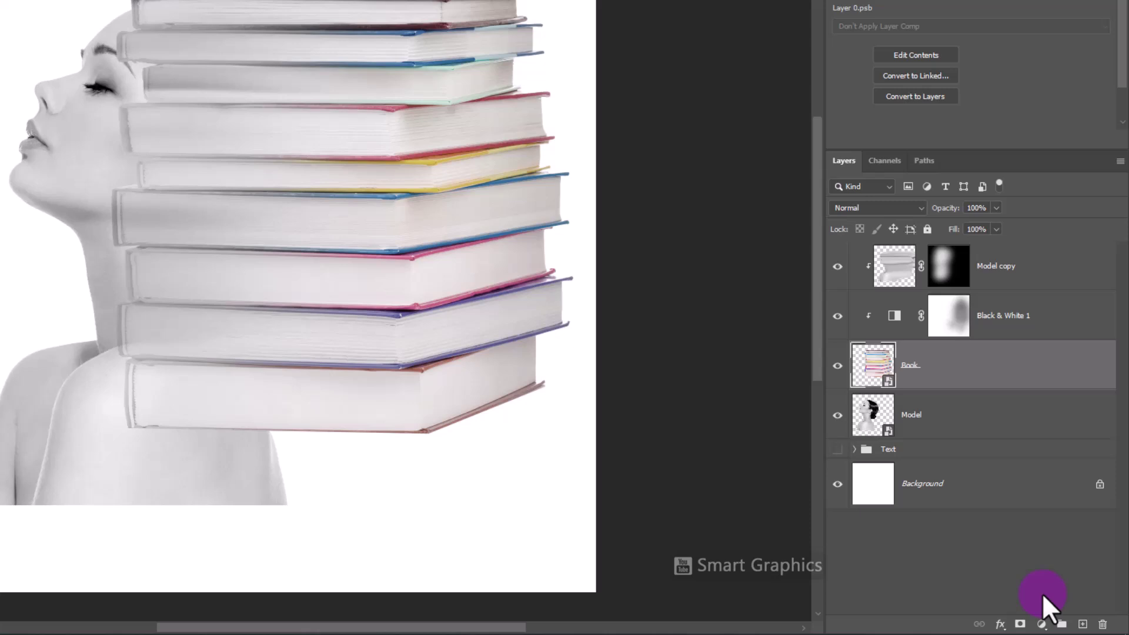
pyautogui.click(1020, 625)
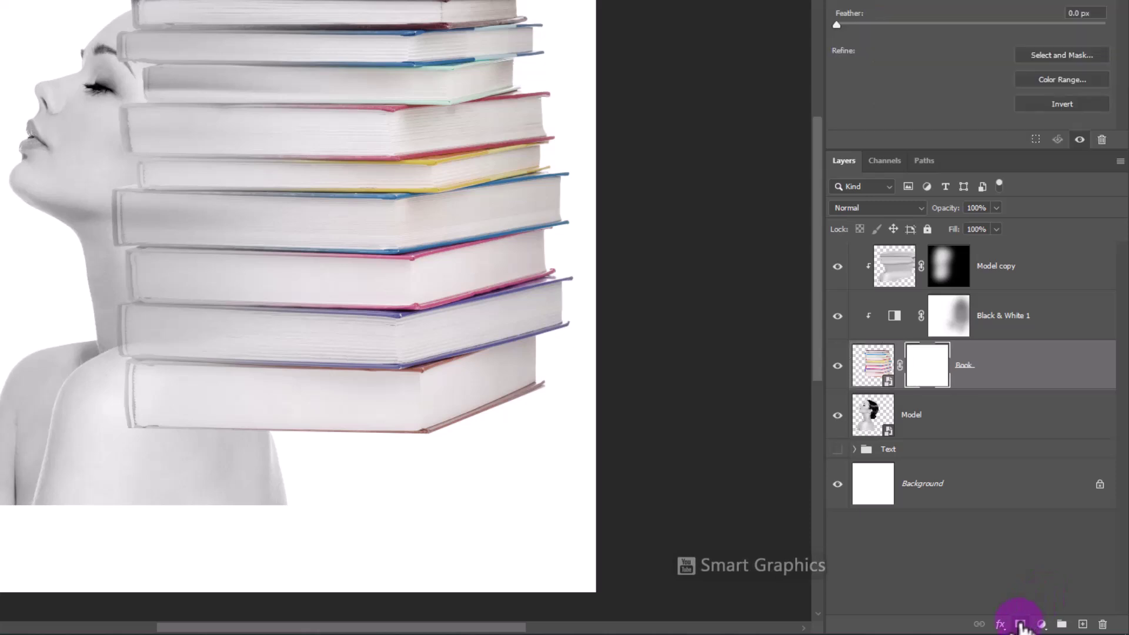
pyautogui.click(96, 391)
pyautogui.click(10, 391)
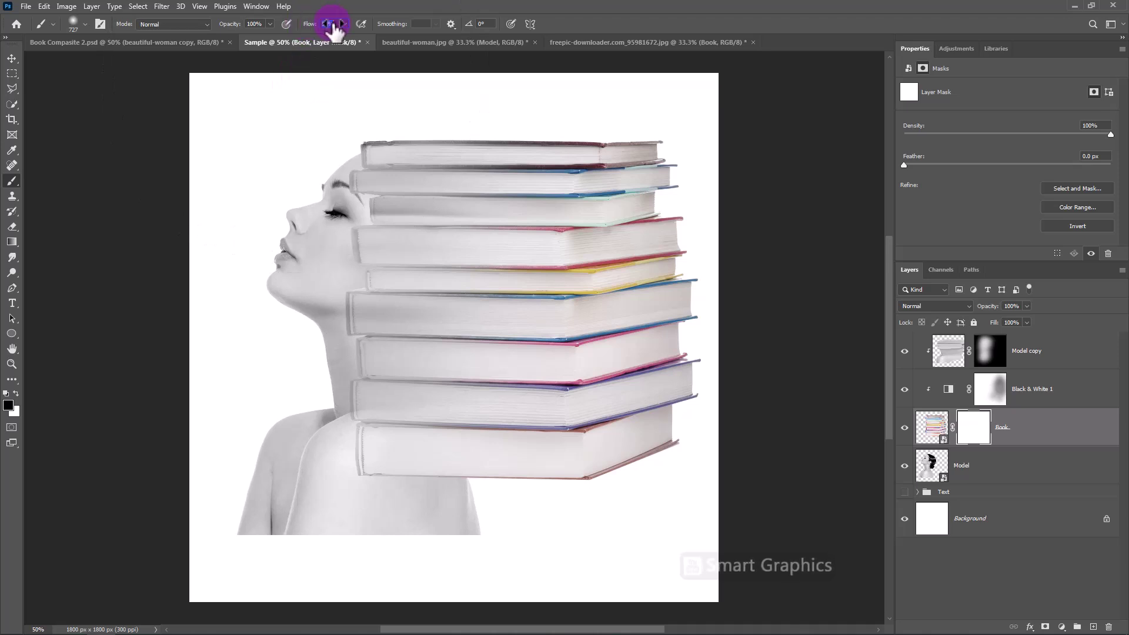
pyautogui.keyDown('alt'); pyautogui.rightClick(337, 194); pyautogui.keyUp('alt')
pyautogui.moveTo(337, 189); pyautogui.dragTo(344, 235)
pyautogui.moveTo(342, 270)
pyautogui.mouseDown()
pyautogui.moveTo(334, 450)
pyautogui.moveTo(339, 378)
pyautogui.mouseUp()
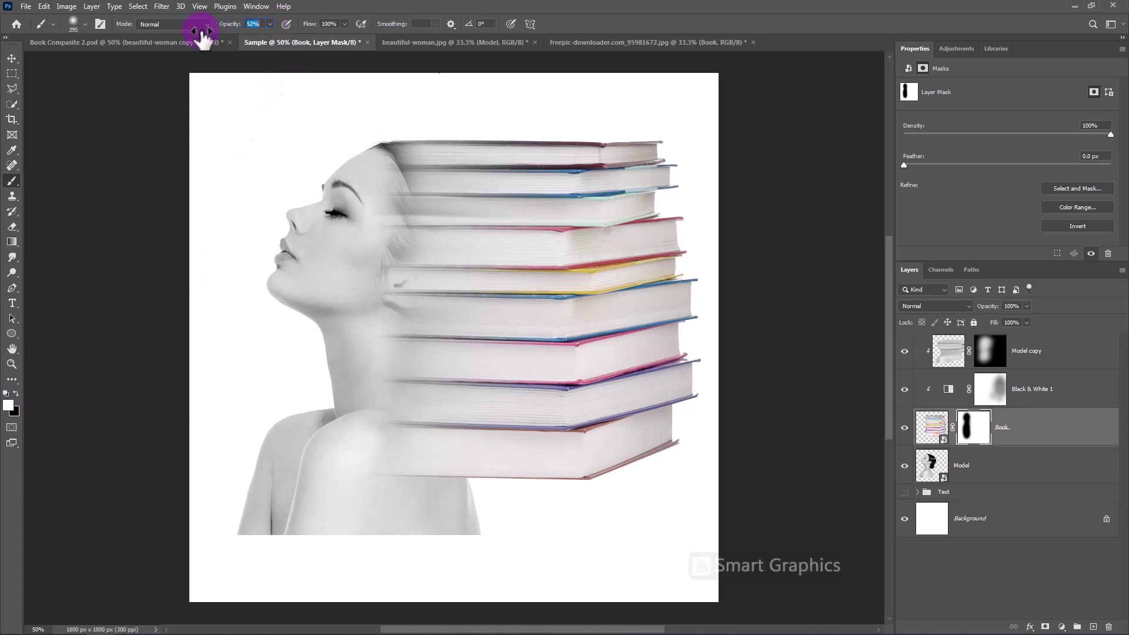
# Step: Paint white on the Book mask at about 45% opacity to partly bring back the book edges along the face and neck
pyautogui.scroll(2, 404, 148)
pyautogui.moveTo(414, 177)
pyautogui.mouseDown()
pyautogui.moveTo(369, 180)
pyautogui.moveTo(398, 213)
pyautogui.moveTo(398, 192)
pyautogui.moveTo(380, 201)
pyautogui.moveTo(381, 312)
pyautogui.moveTo(391, 311)
pyautogui.moveTo(400, 471)
pyautogui.mouseUp()
pyautogui.click(989, 397)
pyautogui.keyDown('alt'); pyautogui.click(344, 226); pyautogui.keyUp('alt')
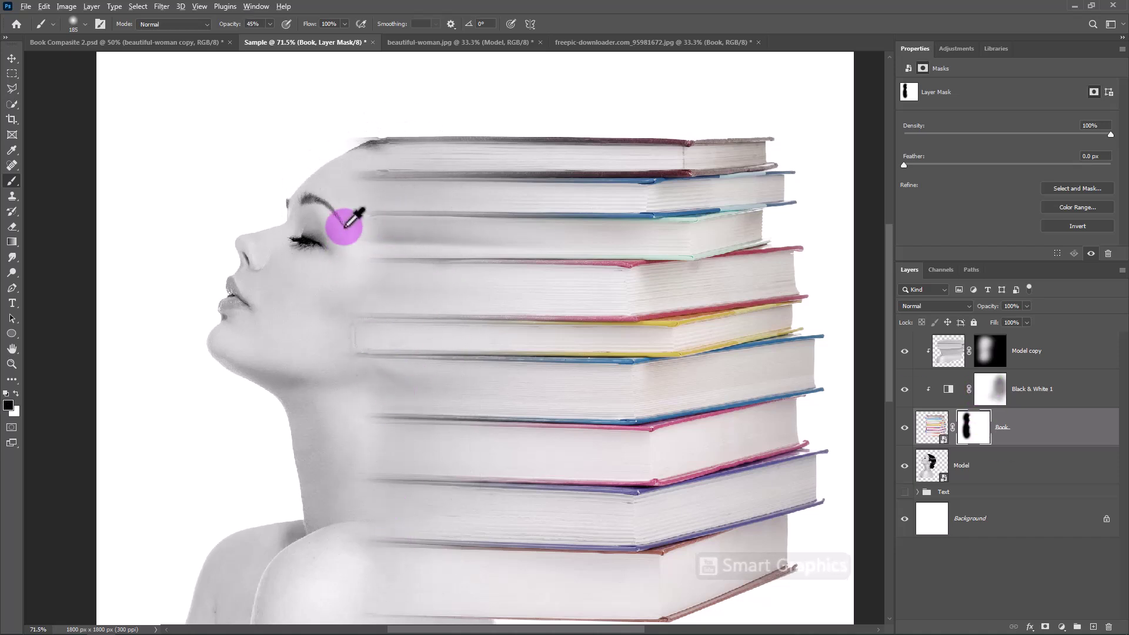
# Step: Set the brush opacity to 100% and refine the Book mask around the forehead and cheek, hiding the leftover spine edge in black
pyautogui.press('0')
pyautogui.press('x')
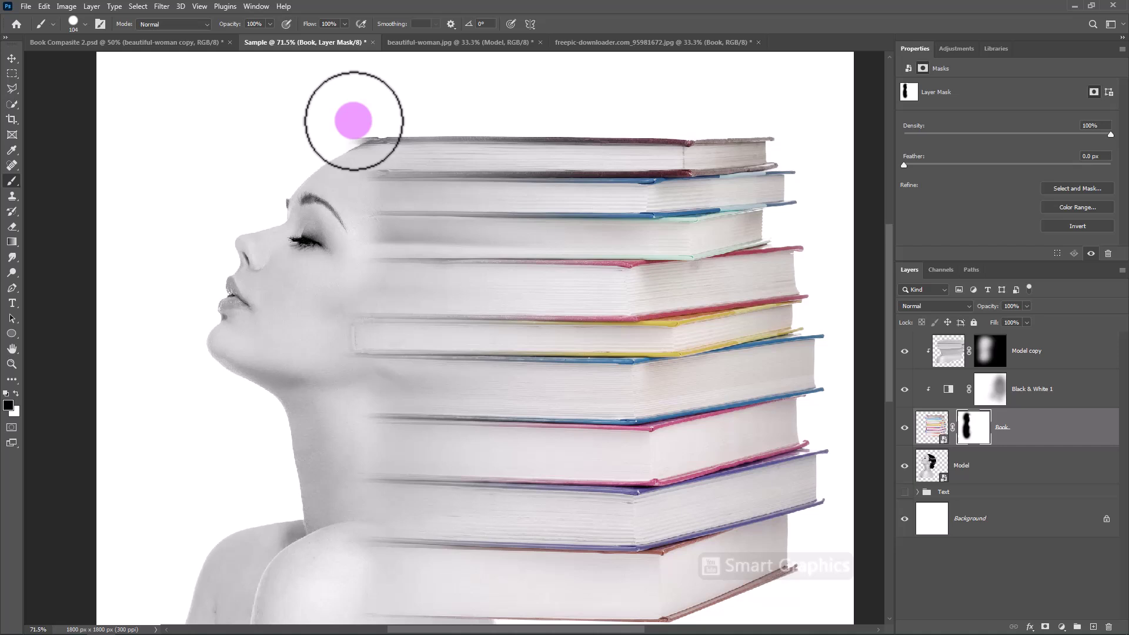
pyautogui.press('x')
pyautogui.rightClick(362, 199)
pyautogui.doubleClick(408, 337)
pyautogui.press('x')
pyautogui.moveTo(346, 352); pyautogui.dragTo(350, 357)
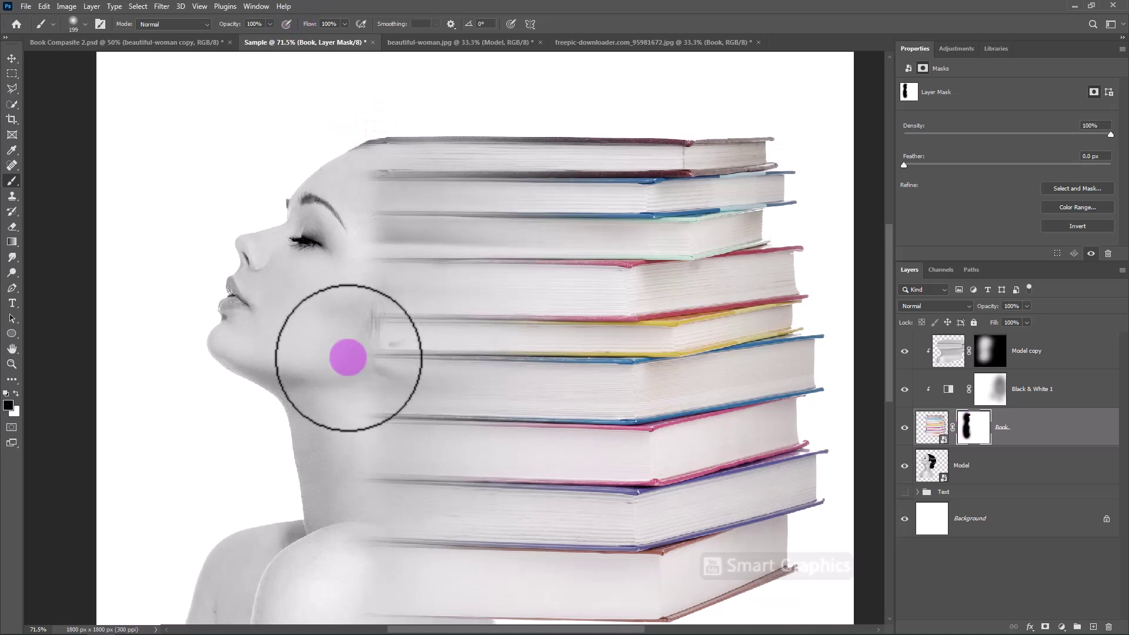
pyautogui.press('x')
pyautogui.scroll(-5, 478, 440)
pyautogui.moveTo(494, 500); pyautogui.dragTo(490, 457)
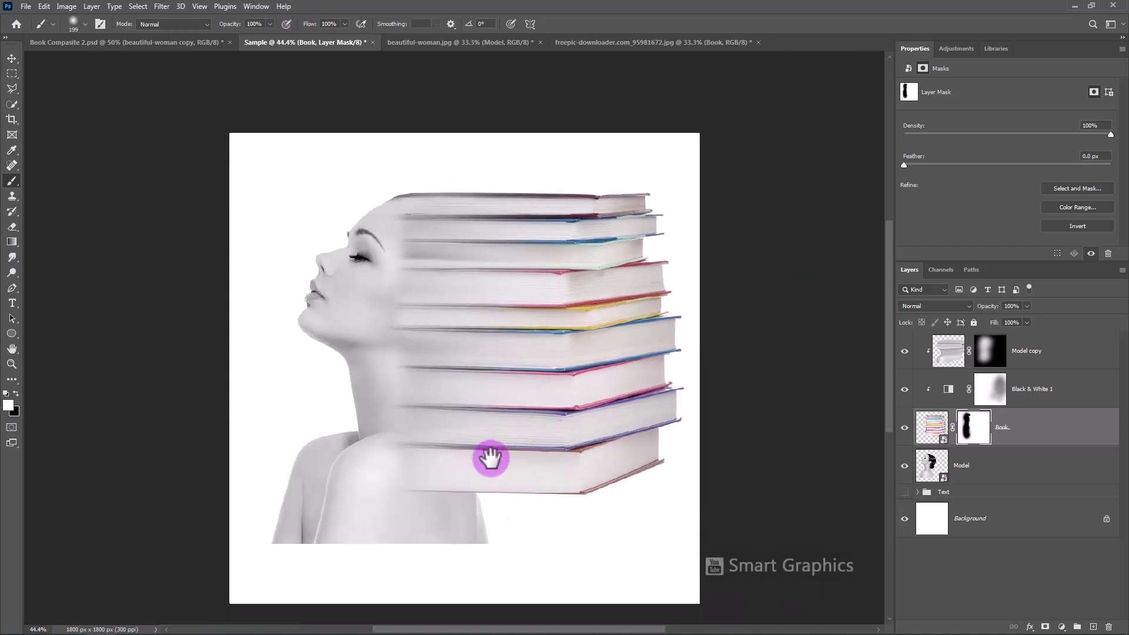
# Step: Outline the model's body below the lowest book's bottom edge with the Polygonal Lasso and mask that area out of the Model layer
pyautogui.click(993, 464)
pyautogui.press('x')
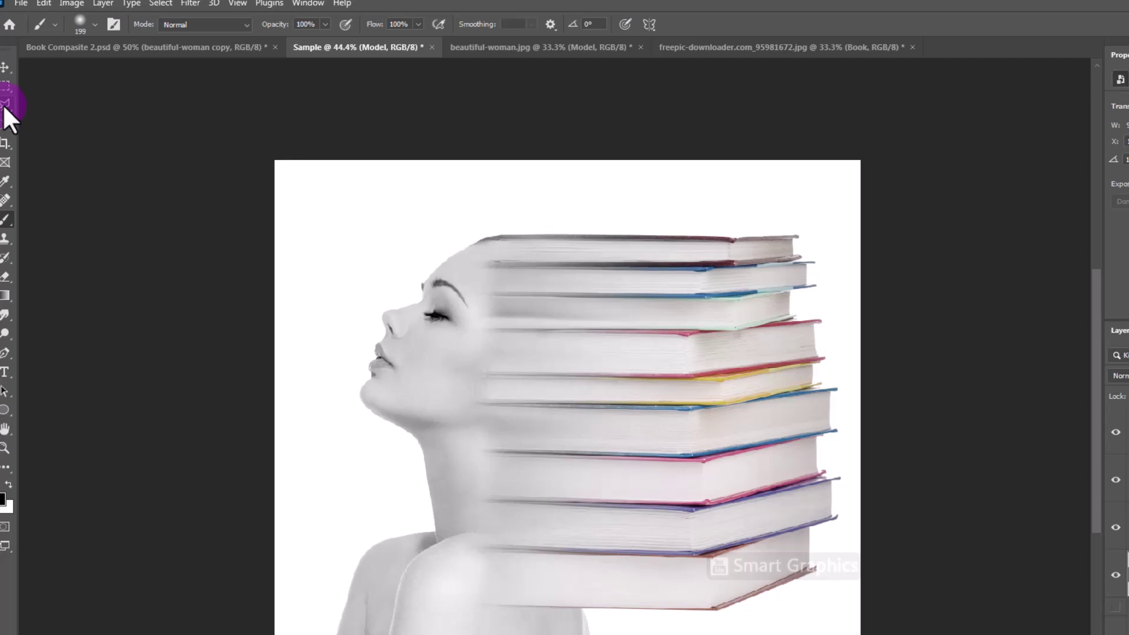
pyautogui.click(16, 110)
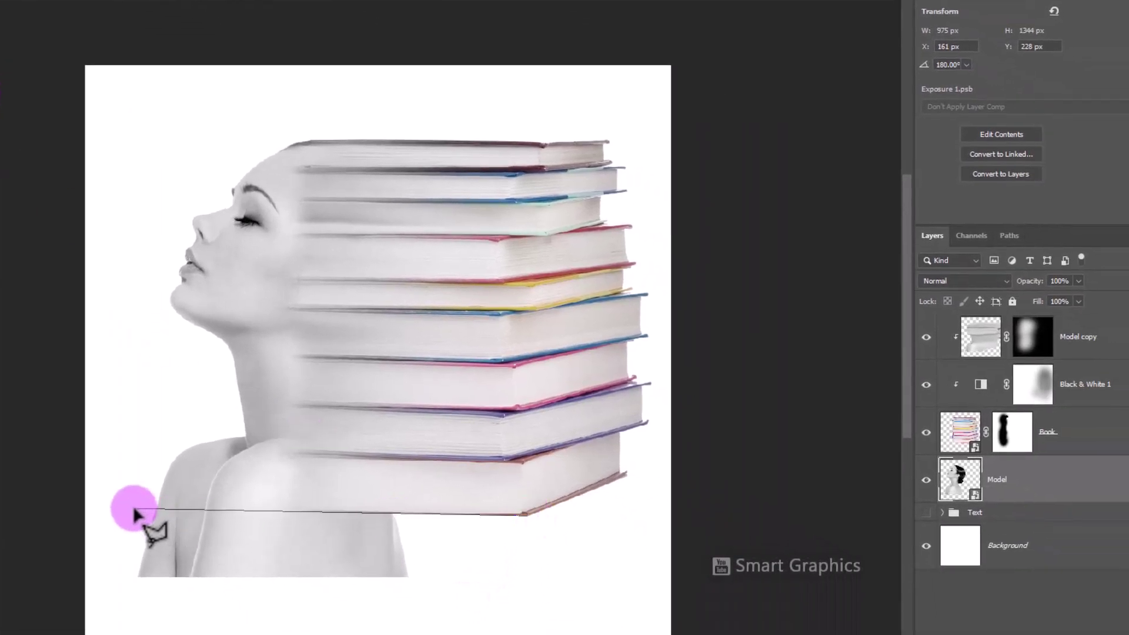
pyautogui.click(108, 593)
pyautogui.click(376, 634)
pyautogui.click(523, 587)
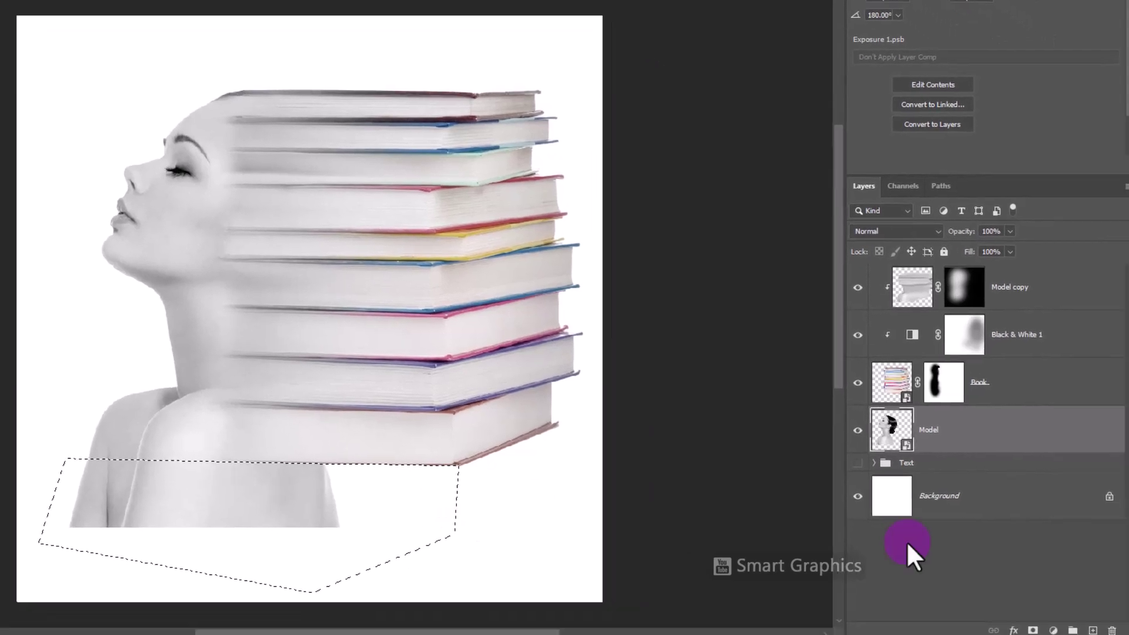
pyautogui.keyDown('alt'); pyautogui.click(1024, 625); pyautogui.keyUp('alt')
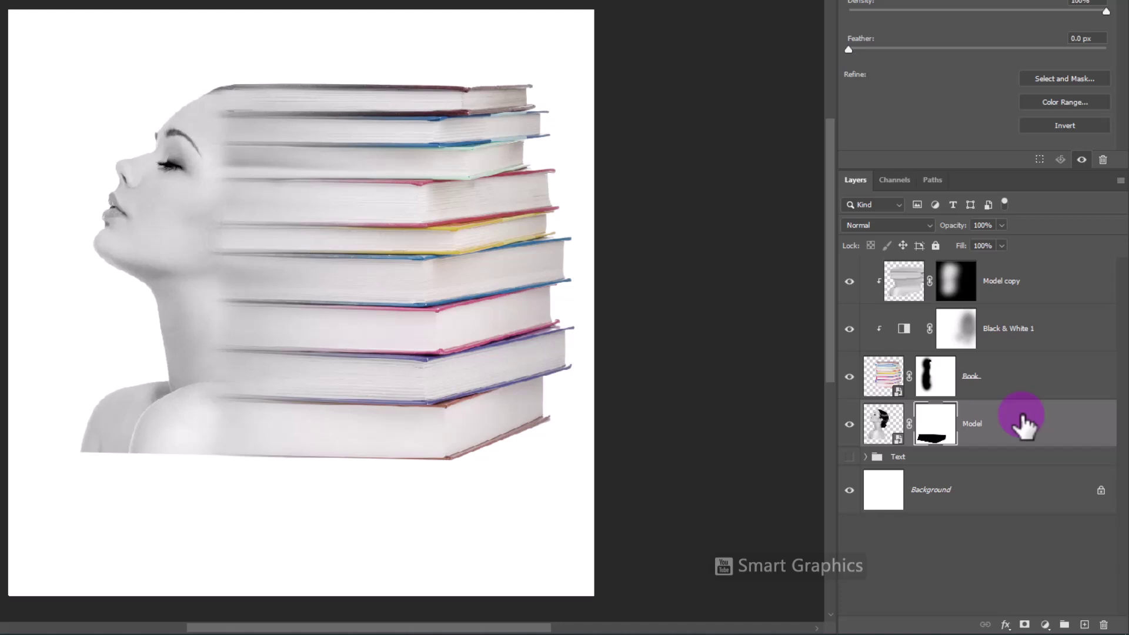
# Step: Group all layers from Model up to Model copy
pyautogui.keyDown('shift'); pyautogui.click(1040, 294); pyautogui.keyUp('shift')
pyautogui.moveTo(958, 315); pyautogui.dragTo(955, 321)
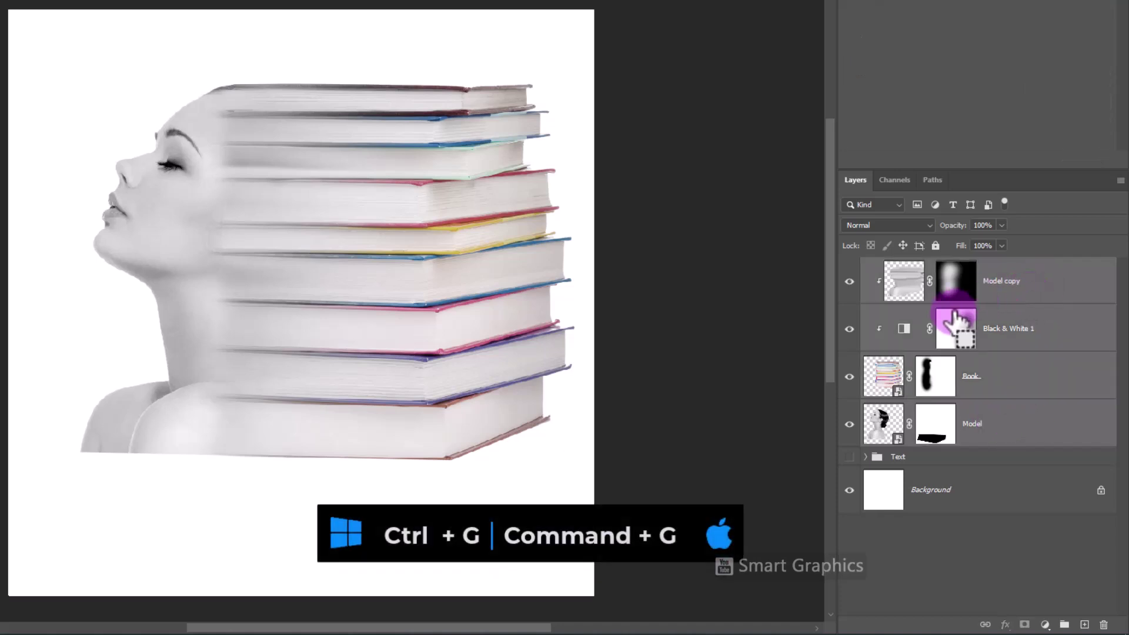
pyautogui.hotkey('ctrl', 'g')
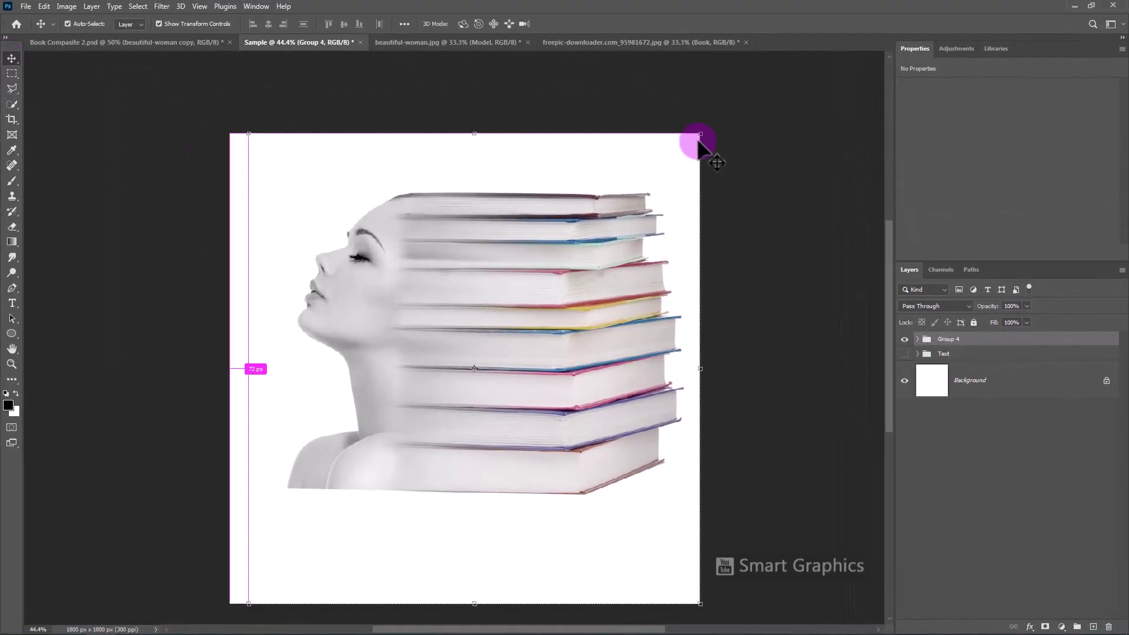
# Step: Scale the grouped composite down slightly and reposition it near the middle of the canvas
pyautogui.hotkey('ctrl', 't')
pyautogui.moveTo(700, 133); pyautogui.dragTo(601, 237)
pyautogui.moveTo(535, 416); pyautogui.dragTo(565, 406)
pyautogui.moveTo(630, 225); pyautogui.dragTo(676, 151)
pyautogui.moveTo(609, 274); pyautogui.dragTo(583, 275)
pyautogui.click(584, 23)
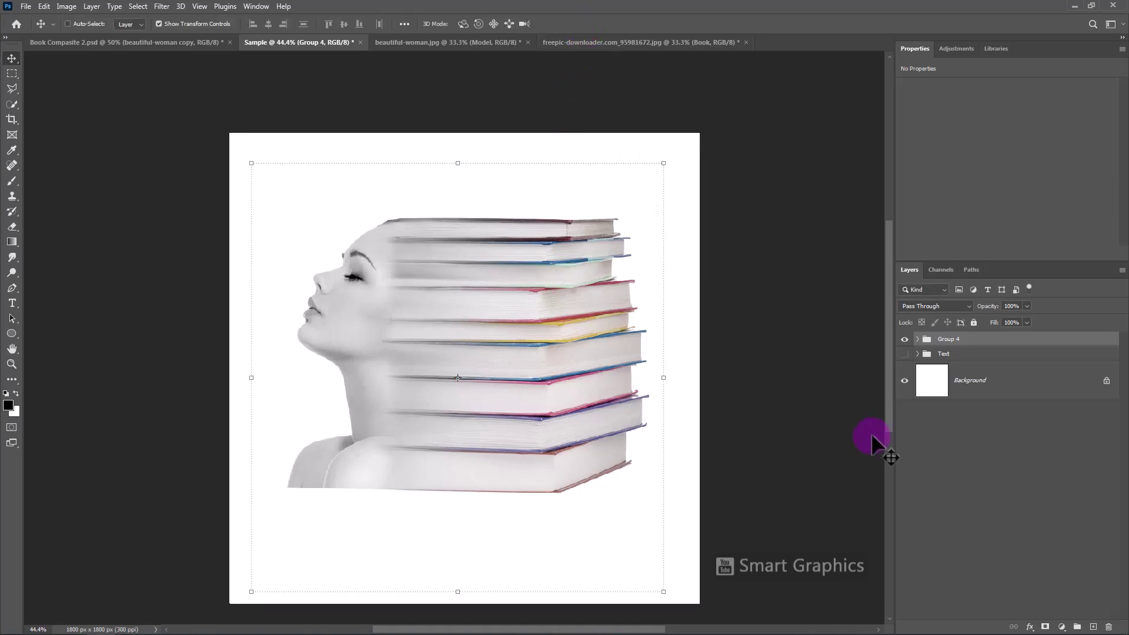
# Step: Show the Text group and move it above the composite group
pyautogui.click(904, 353)
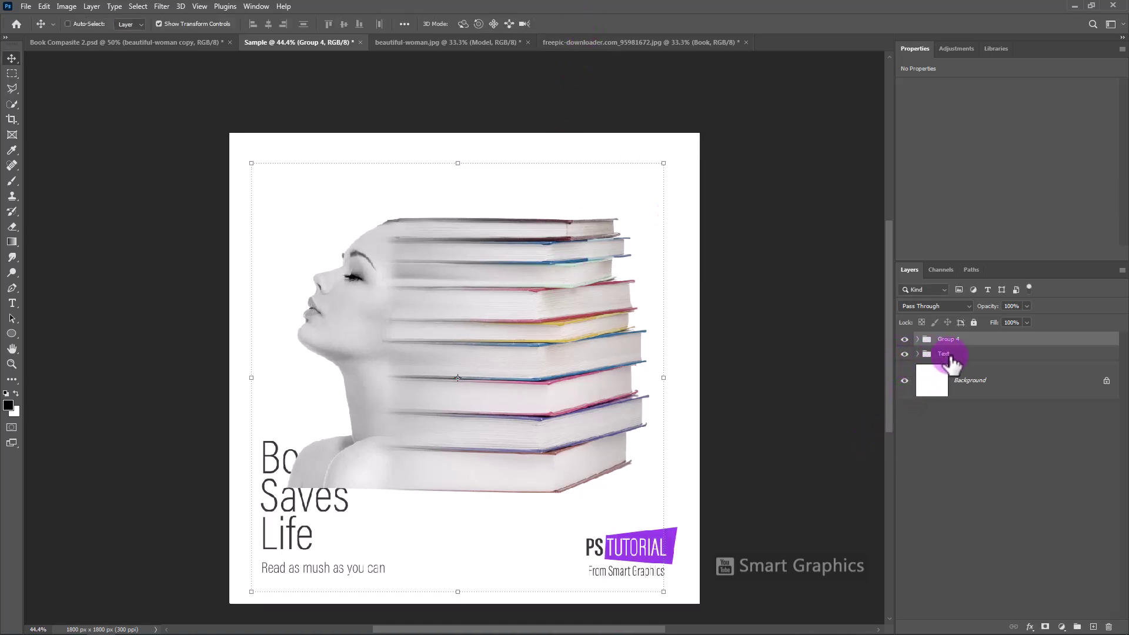
pyautogui.click(982, 354)
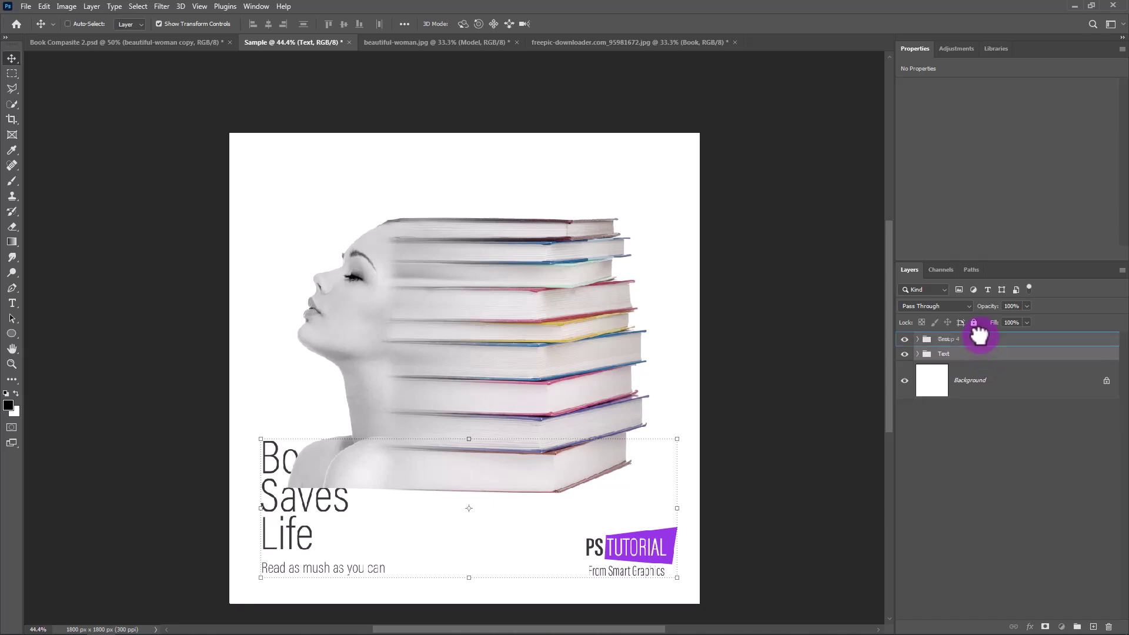